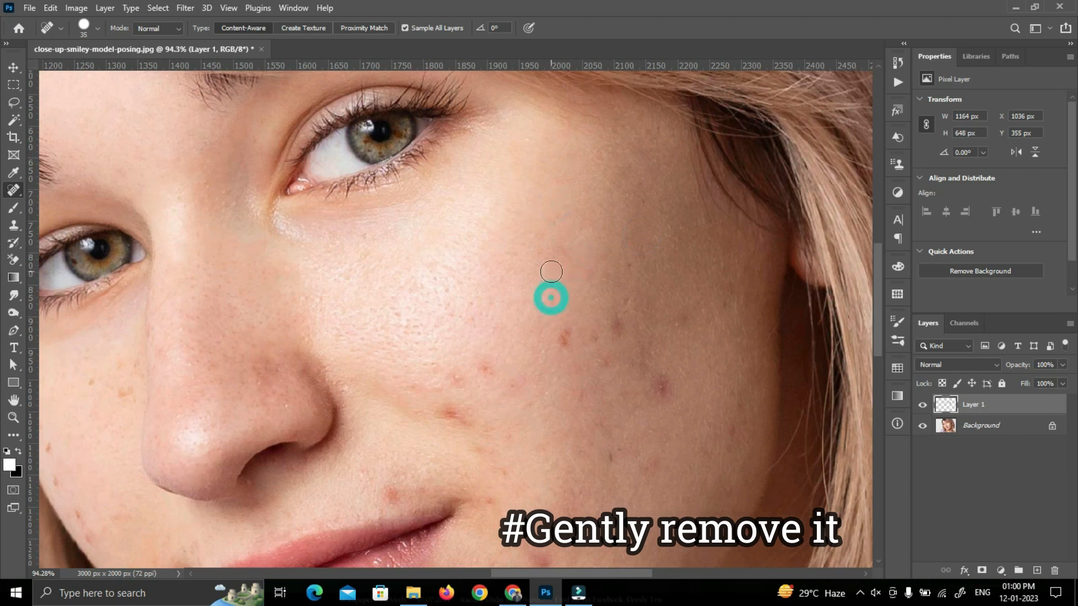
Heal the blemishes on the model's left cheek below the eye and out toward the ear with the Spot Healing Brush.
left_click(588, 253)
left_click(610, 229)
left_click(635, 279)
left_click(635, 212)
left_click(633, 191)
mouse_move(621, 159)
left_mouse_down()
mouse_move(609, 212)
mouse_move(585, 133)
left_mouse_up()
left_click(598, 282)
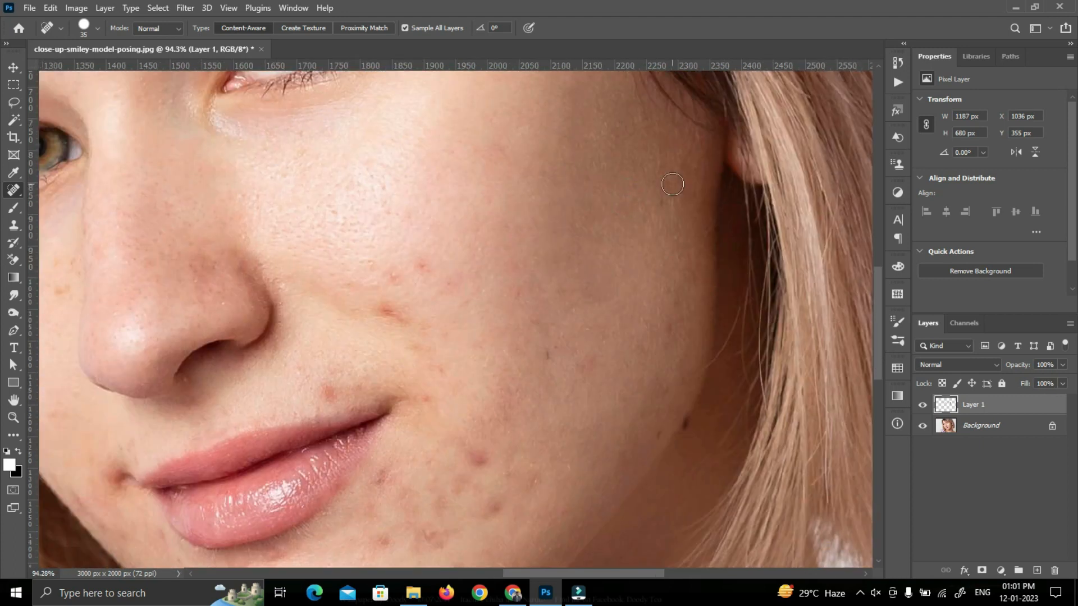
left_click(673, 184)
Heal the dark spots on the outer part of the model's left cheek, down toward the jawline.
left_click_drag(617, 182, 570, 58)
left_click(614, 306)
left_click(616, 264)
left_click(623, 202)
left_click(641, 174)
left_click_drag(635, 336, 630, 304)
left_click(637, 268)
Heal the red spots in the middle of the model's left cheek and beside the nose fold.
left_click(485, 170)
left_click(530, 172)
left_click_drag(413, 140, 481, 241)
left_click(436, 181)
left_click(422, 131)
left_click(403, 187)
left_click(368, 196)
left_click(416, 224)
mouse_move(387, 201)
left_mouse_down()
mouse_move(405, 205)
mouse_move(418, 226)
left_mouse_up()
left_click(435, 223)
left_click(380, 221)
Heal the remaining marks on the lower part of the model's left cheek above the mouth corner.
left_click_drag(480, 270, 423, 174)
left_click(400, 150)
left_click(405, 183)
left_click(485, 111)
left_click(540, 112)
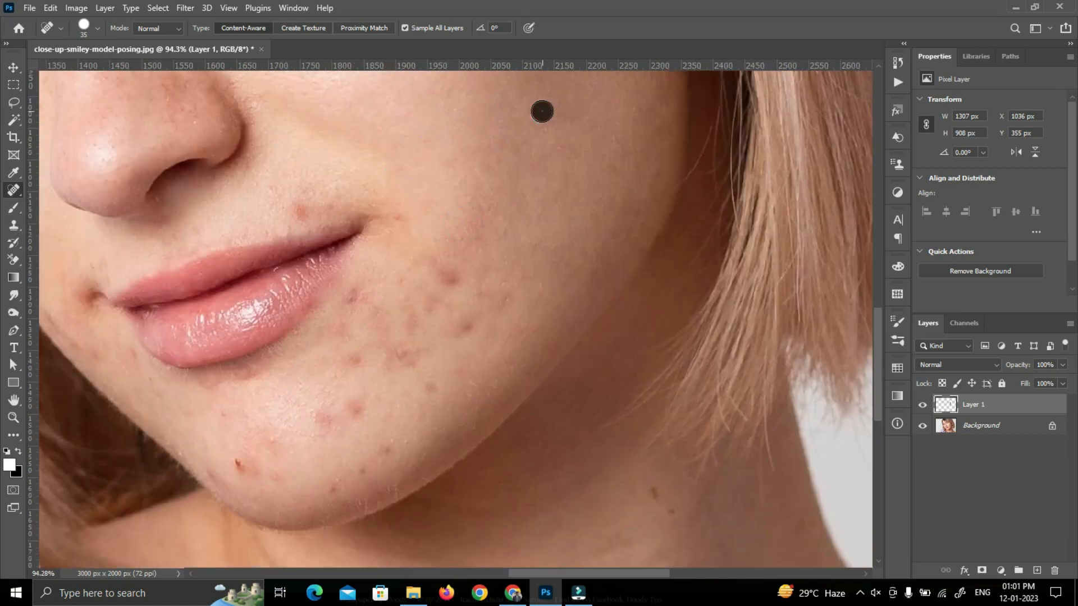
left_click_drag(497, 171, 503, 200)
left_click(484, 173)
left_click_drag(472, 235, 481, 259)
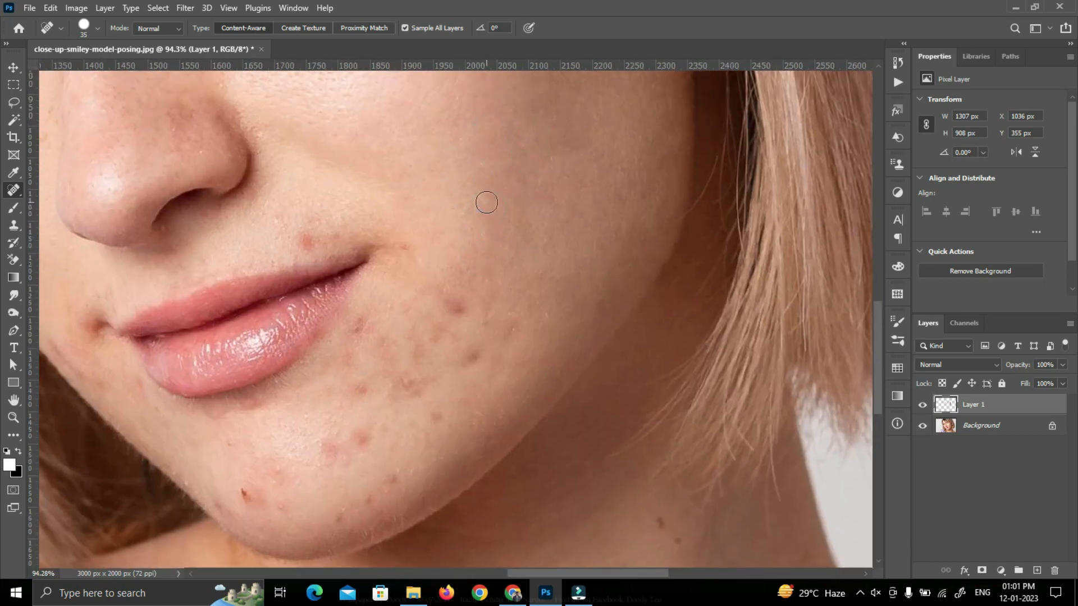
Heal the spots on the cheek just outside the mouth corner and beside the lower lip.
scroll(485, 198, "down", 5)
scroll(481, 190, "up", 4)
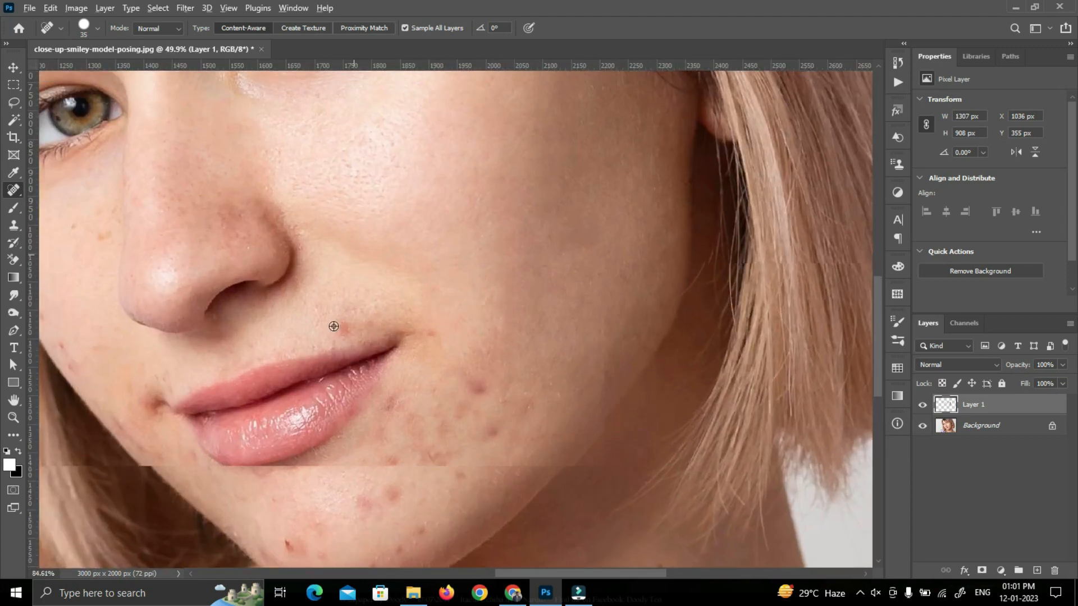
left_click_drag(433, 344, 433, 221)
left_click(478, 263)
left_click(460, 287)
left_click(492, 310)
left_click(530, 283)
left_click(392, 279)
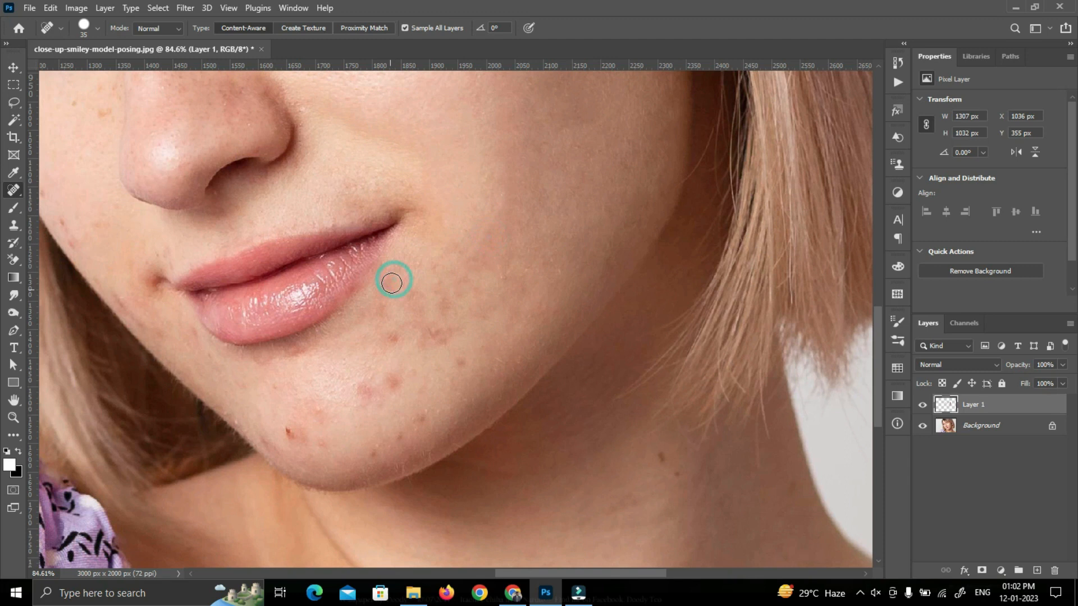
Heal the cluster of red blemishes between the model's left mouth corner and the jaw.
mouse_move(406, 292)
left_mouse_down()
mouse_move(399, 237)
mouse_move(366, 274)
left_mouse_up()
left_click_drag(388, 277, 430, 281)
left_click(453, 309)
left_click_drag(415, 290, 522, 288)
left_click(433, 255)
left_click(431, 238)
left_click(440, 219)
left_click(507, 258)
Heal the pimples and red marks across the chin.
left_click(460, 330)
left_click(431, 336)
left_click(487, 362)
left_click(464, 384)
left_click(440, 402)
left_click(383, 390)
left_click(357, 380)
left_click(378, 353)
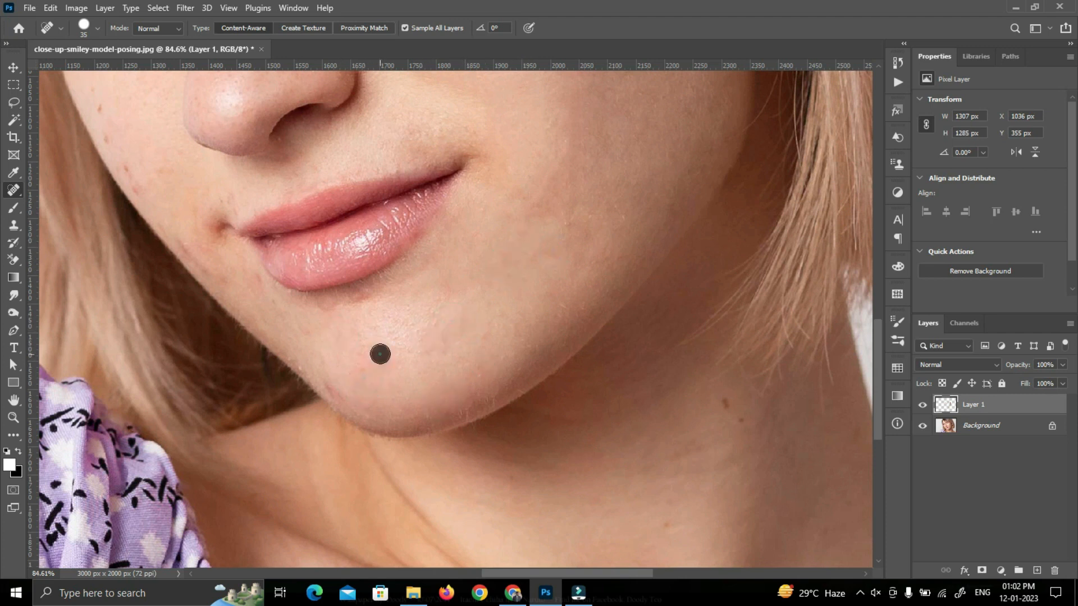
Heal the marks along the model's right jawline and the remaining discoloured spots on the chin.
left_click_drag(591, 217, 672, 251)
scroll(686, 261, "down", 1)
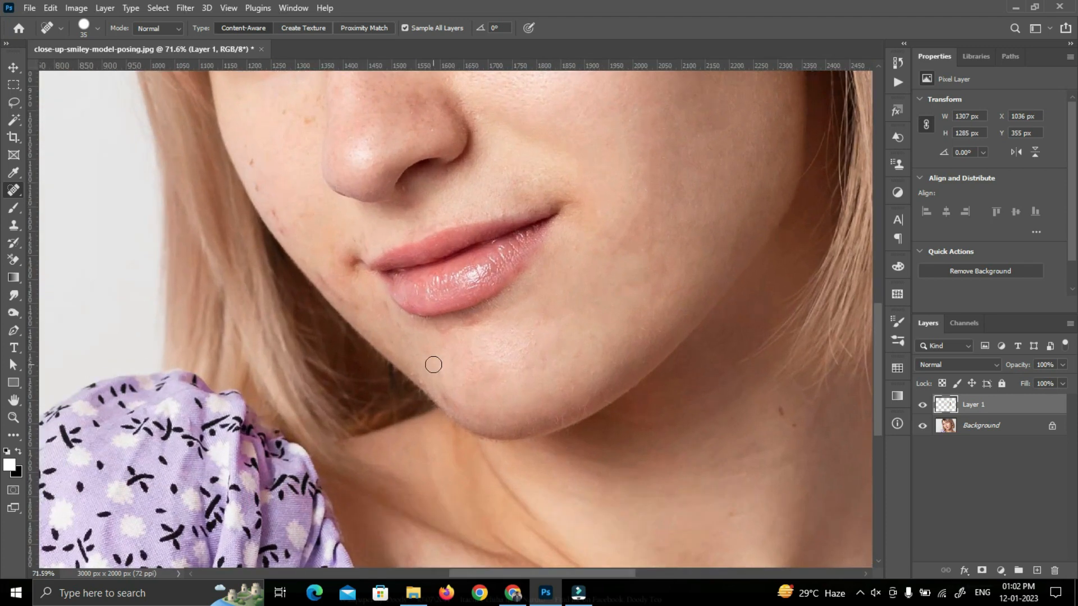
left_click(386, 311)
left_click_drag(419, 346, 452, 385)
left_click(367, 322)
left_click(368, 293)
left_click(470, 393)
left_click(493, 443)
left_click(510, 416)
left_click(487, 367)
Heal the small spots on the model's right cheek, next to the nose and along the face edge.
left_click_drag(365, 257, 416, 380)
left_click(374, 273)
left_click(402, 271)
left_click(341, 318)
left_click(327, 264)
left_click(360, 373)
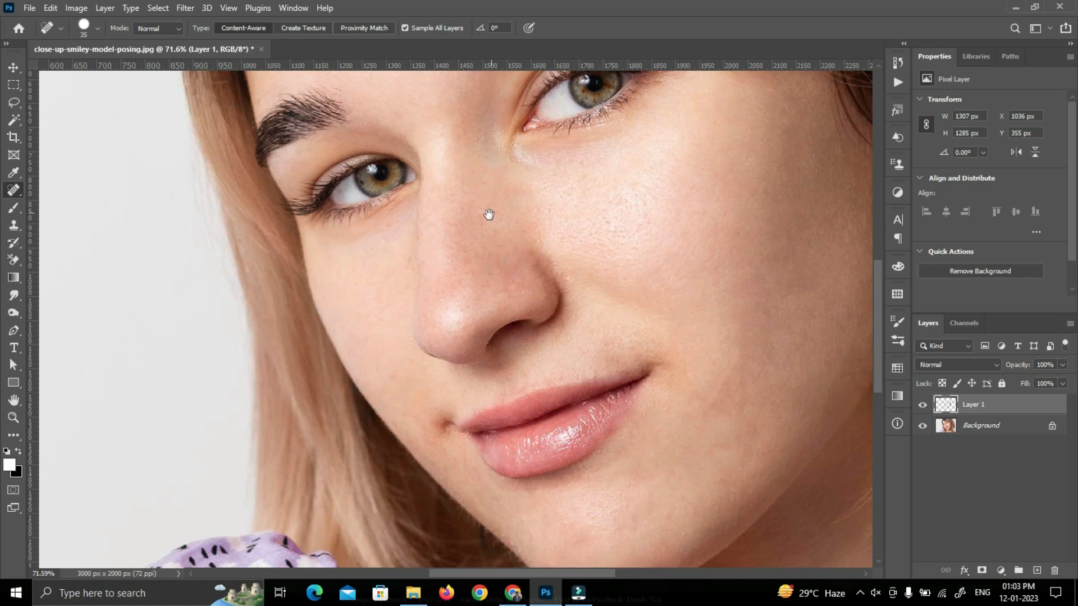
Heal the moles and skin marks on the neck and shoulder.
left_click_drag(655, 361, 368, 207)
left_click(428, 238)
left_click(394, 233)
left_click(595, 435)
left_click(584, 421)
left_click_drag(627, 565, 558, 407)
left_click(465, 366)
left_click(437, 413)
left_click(629, 281)
left_click(661, 388)
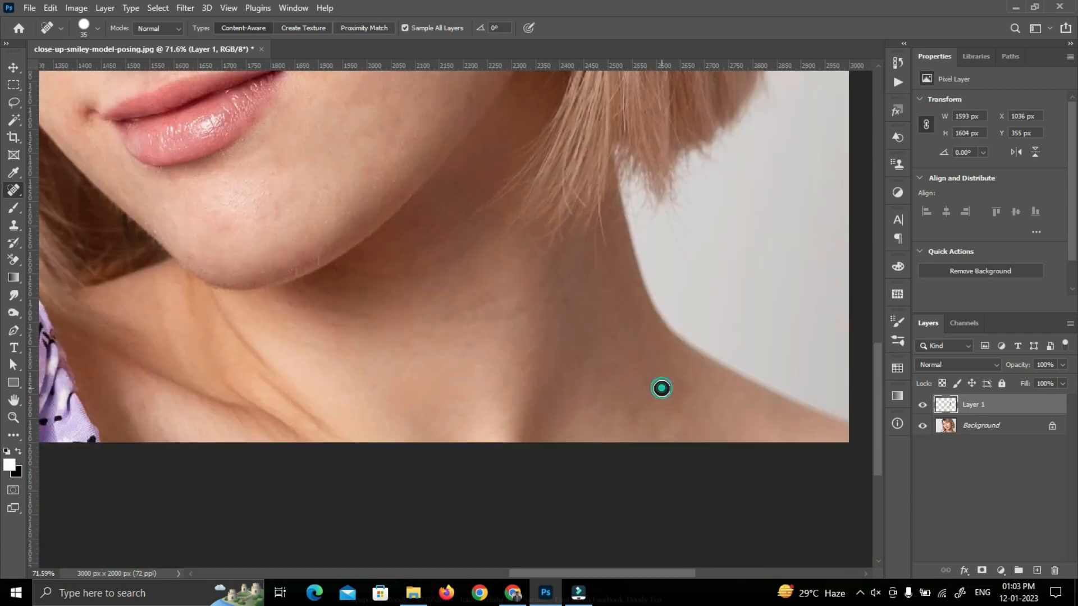
Compare the whole portrait with and without the healing on Layer 1, then inspect the retouched face up close.
scroll(294, 267, "down", 2)
scroll(168, 143, "down", 3)
left_click_drag(255, 157, 385, 335)
scroll(388, 331, "down", 2)
scroll(388, 314, "up", 2)
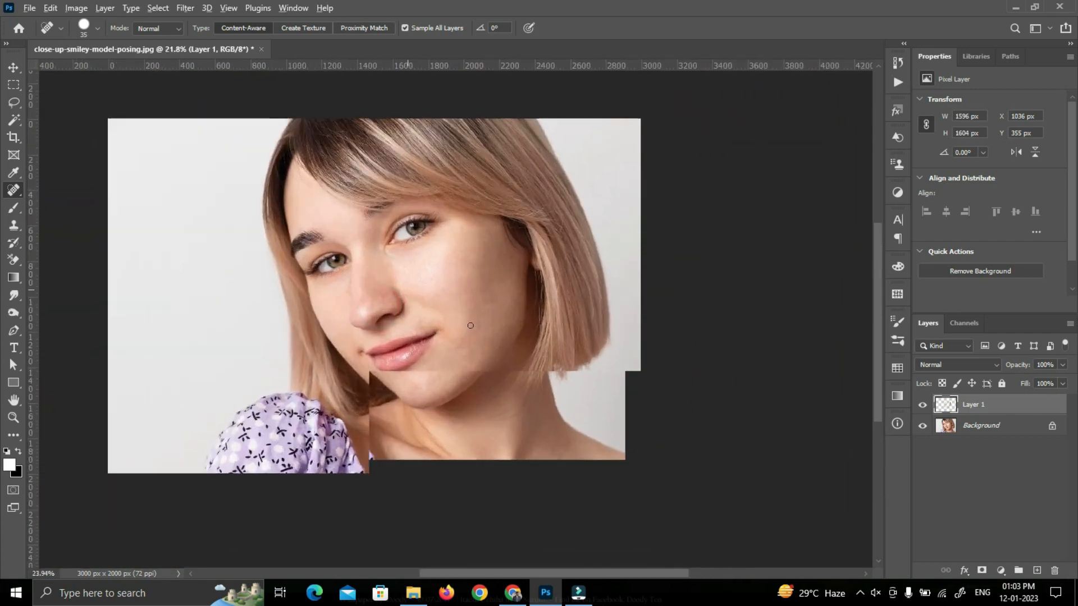
left_click(922, 406)
scroll(352, 339, "up", 4)
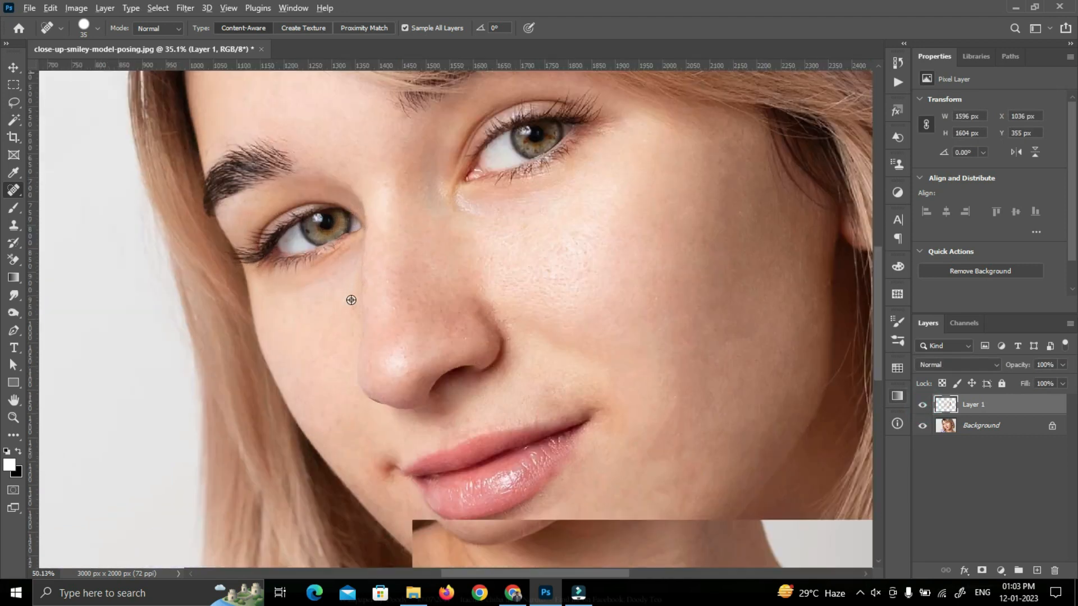
scroll(511, 467, "down", 5)
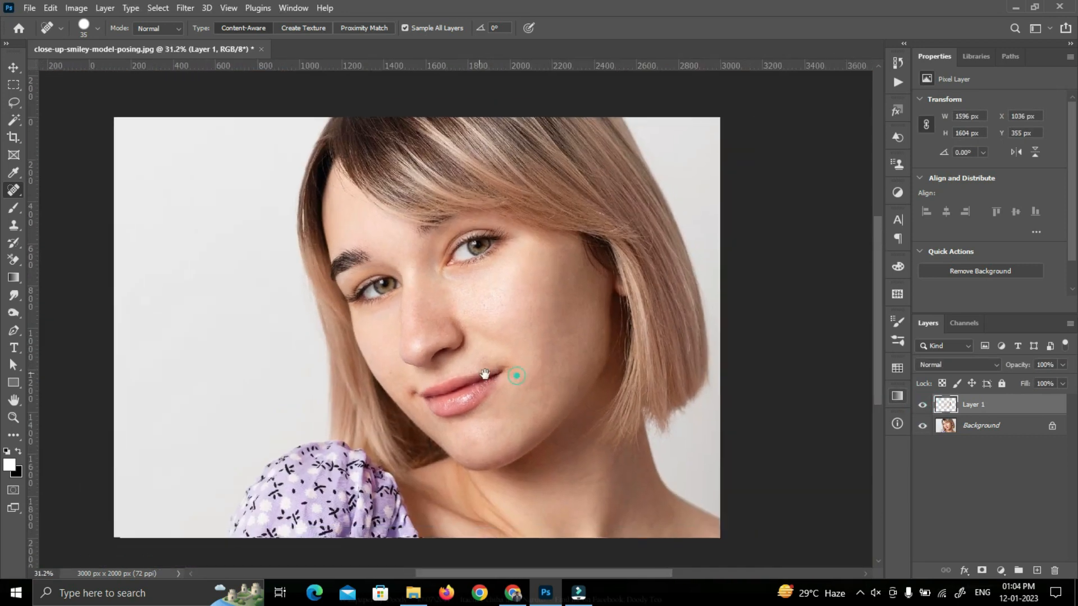
Switch to the Move tool and clear the layer selection.
key("v")
left_click(821, 287)
left_click(969, 431)
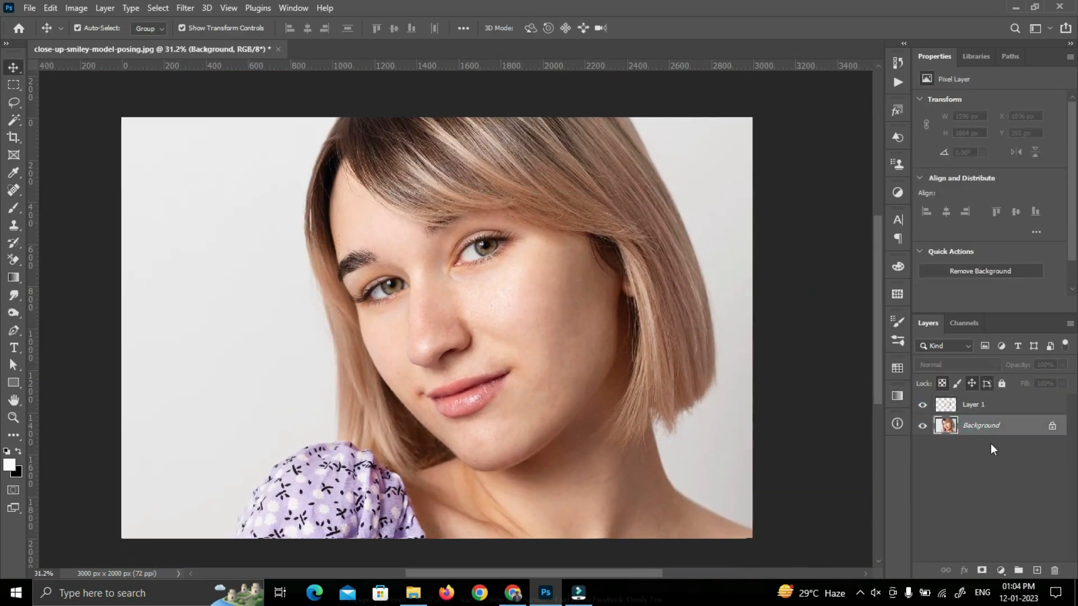
left_click(994, 465)
left_click(996, 402)
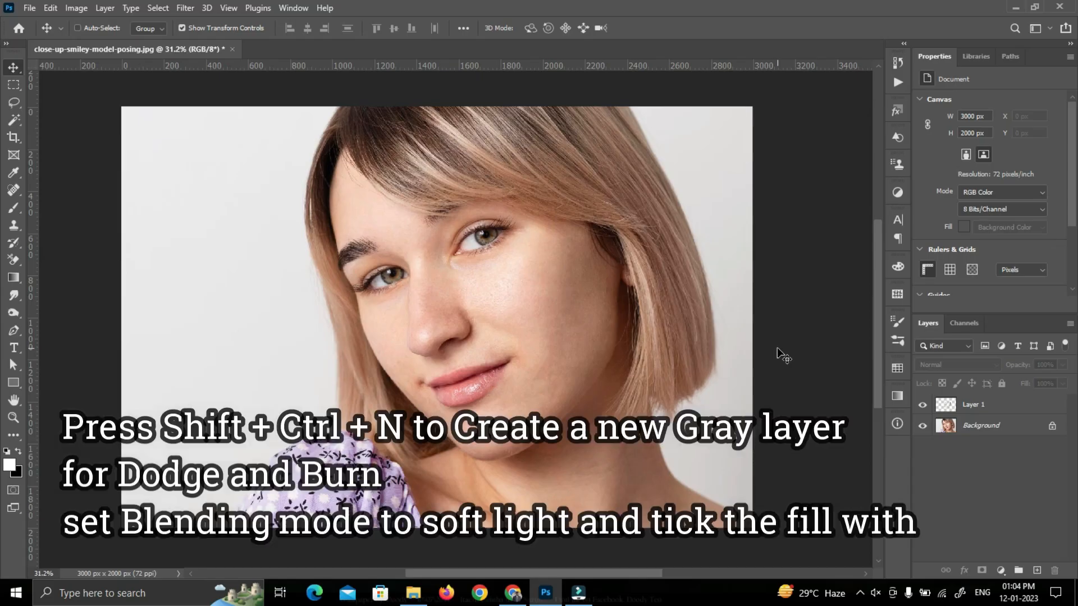
Create a new layer named "Dodge and Burn" in Soft Light mode, filled with the 50% gray neutral color.
key("ctrl+shift+n")
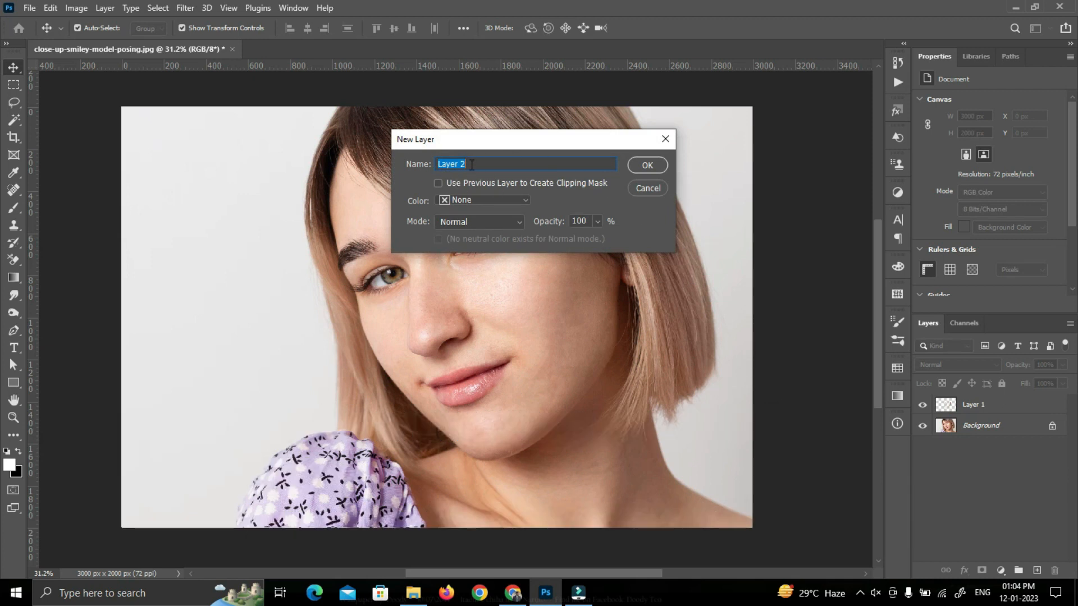
left_click(469, 222)
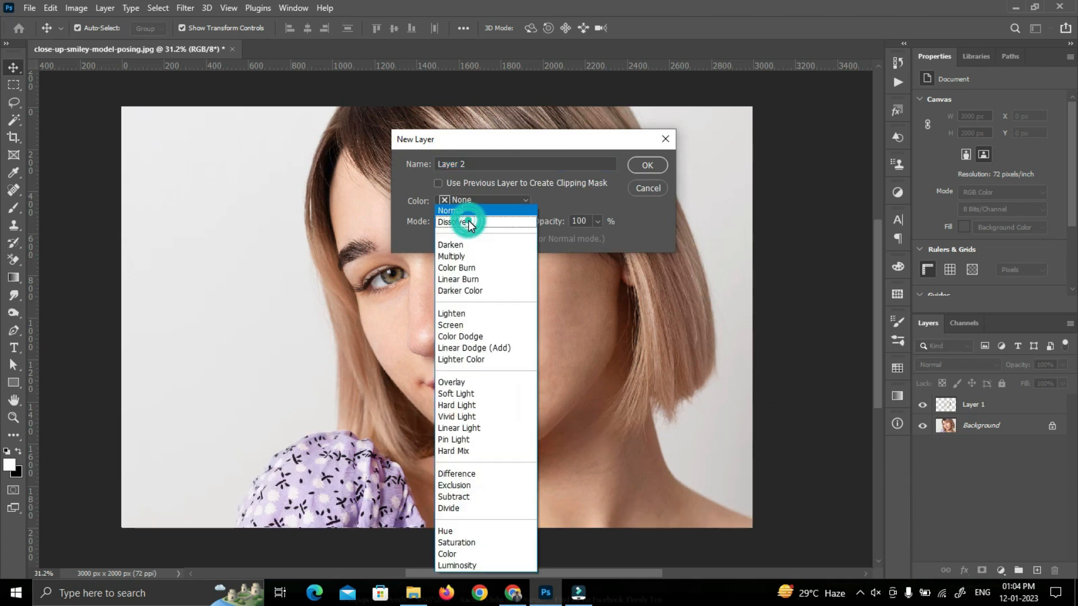
left_click(479, 395)
left_click(436, 239)
left_click_drag(478, 163, 428, 159)
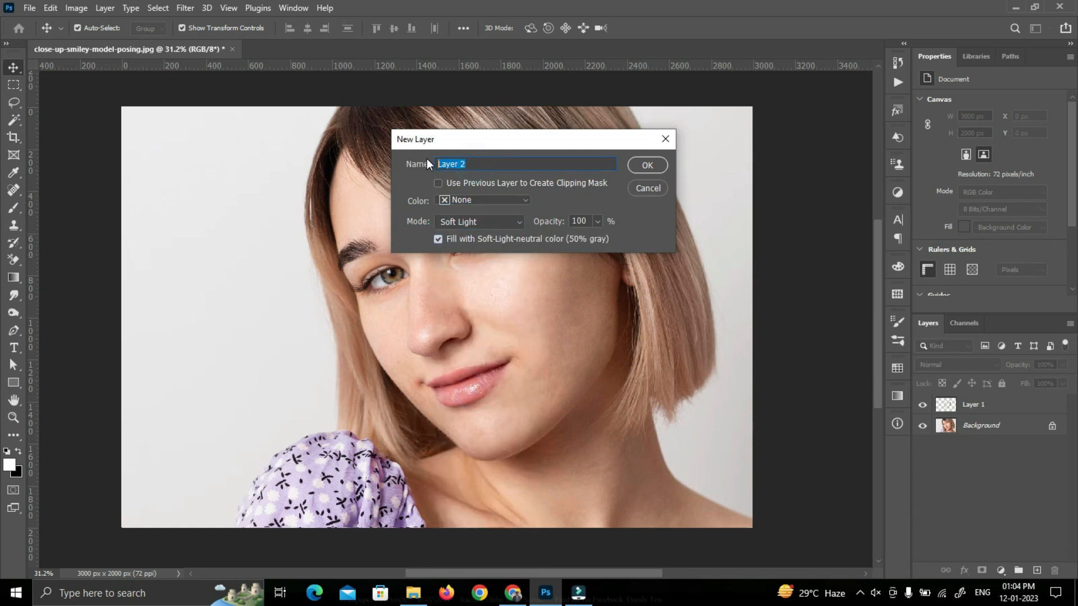
type("Dodge and Burn")
left_click(646, 167)
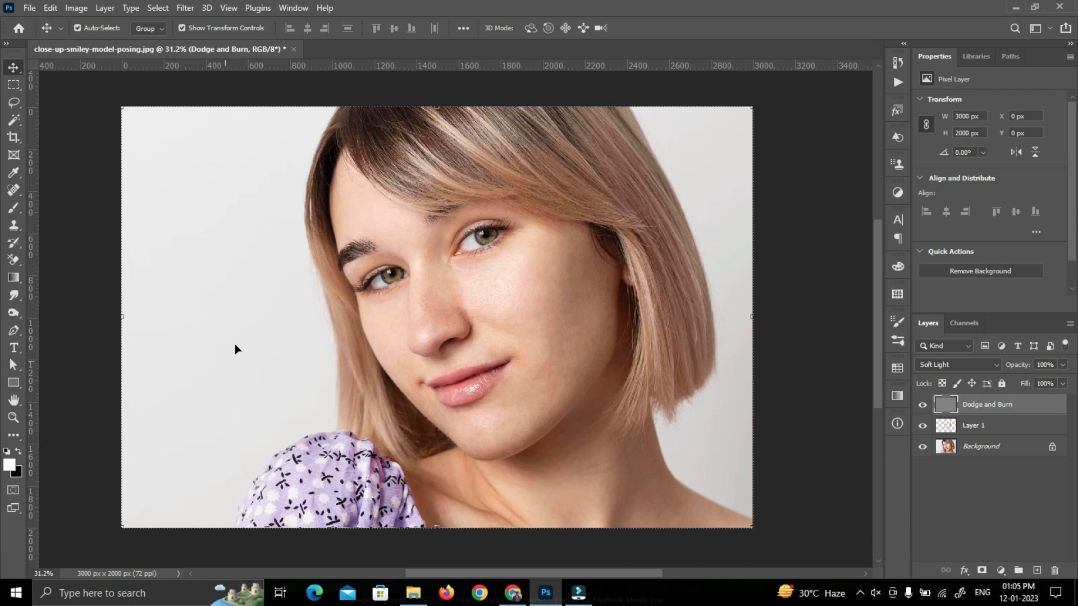
Select the Dodge and Burn layer and set up the Brush tool with a flow of 1%.
left_click(811, 308)
scroll(633, 368, "up", 1)
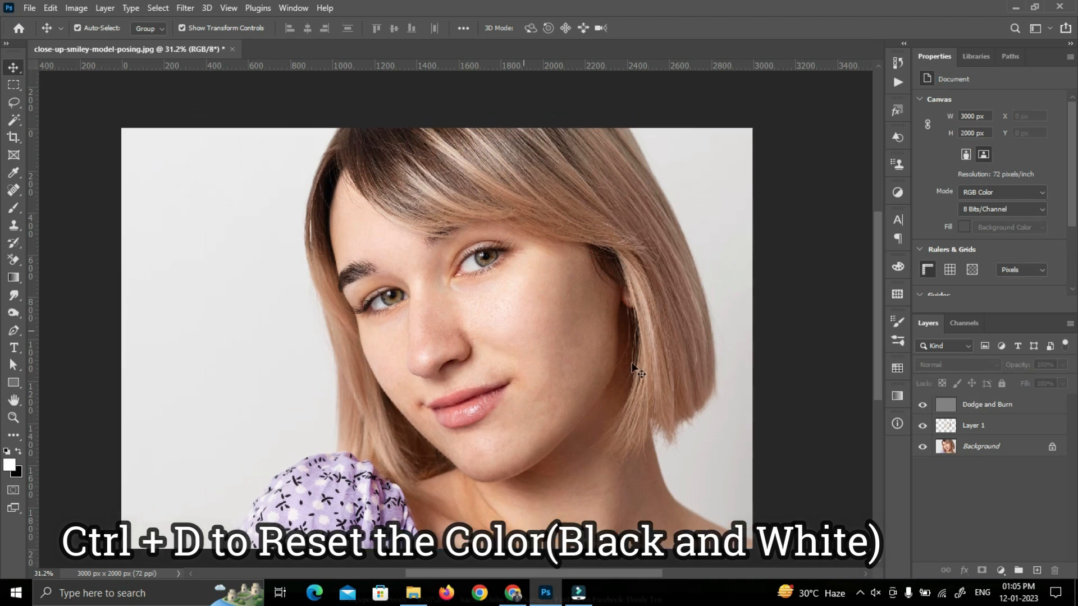
left_click(988, 405)
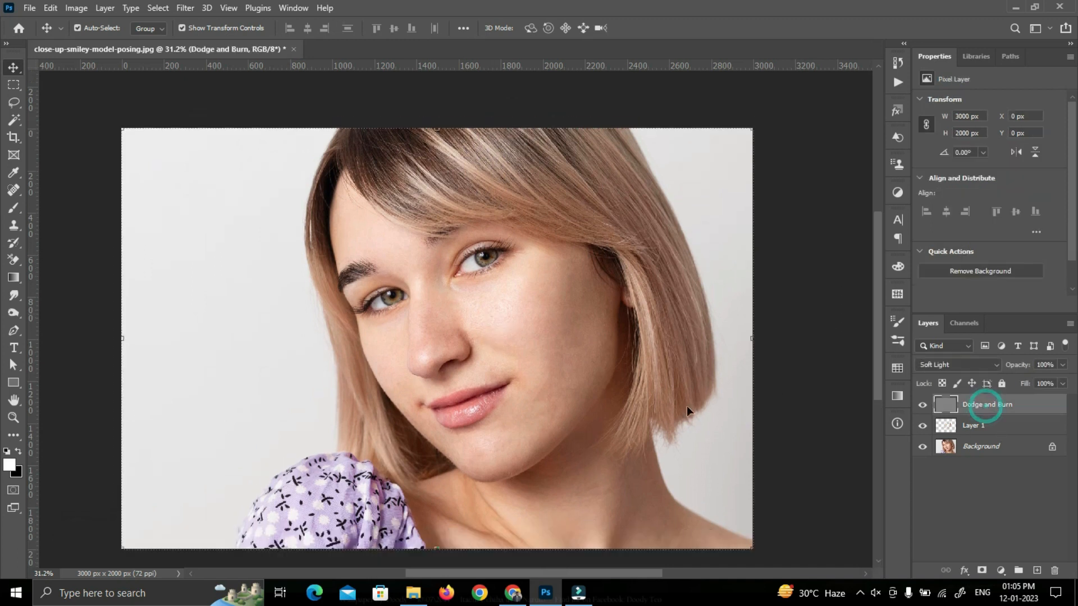
left_click(9, 210)
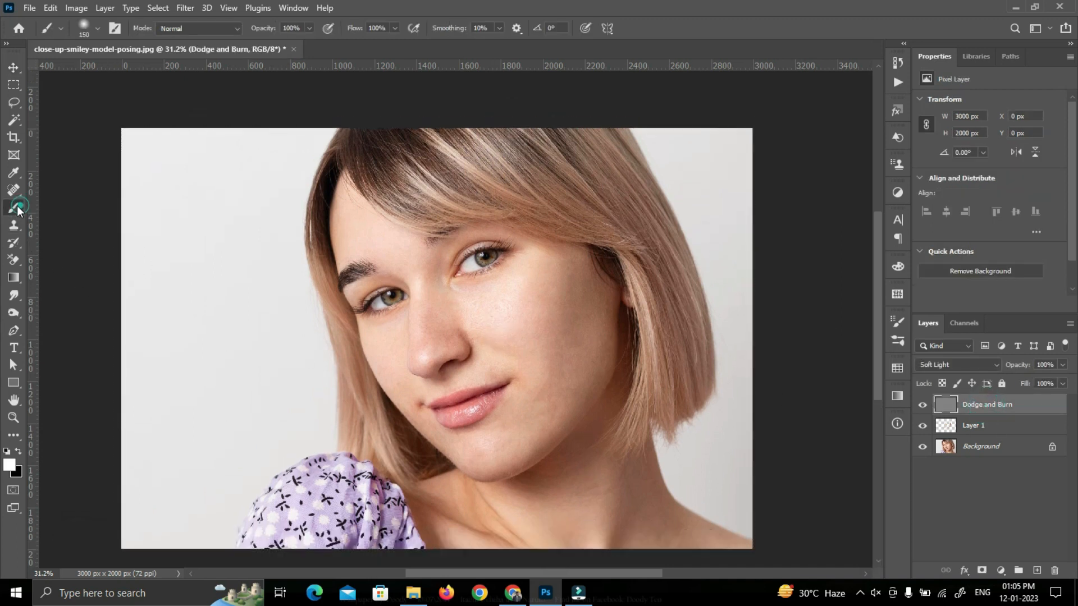
left_click(378, 27)
type("1")
key("Return")
Reduce the brush size to 90 and paint white over the nose, cheeks and forehead to lighten them.
scroll(497, 325, "up", 2)
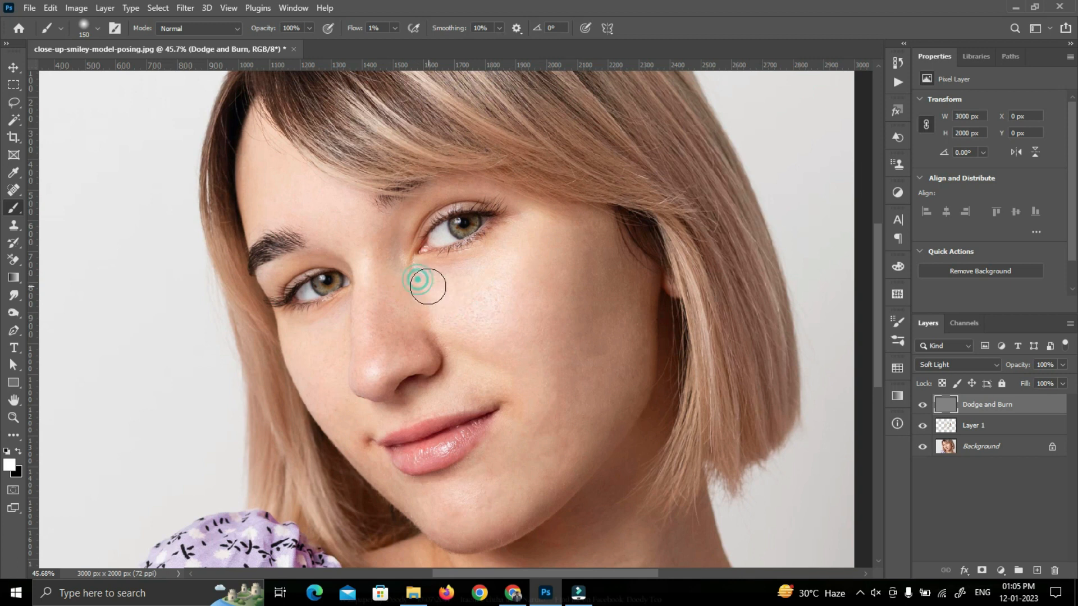
key("x")
key("bracketleft")
key("bracketleft")
key("bracketleft")
key("x")
mouse_move(411, 344)
left_mouse_down()
mouse_move(422, 352)
mouse_move(367, 255)
mouse_move(403, 349)
left_mouse_up()
mouse_move(313, 357)
left_mouse_down()
mouse_move(329, 318)
mouse_move(351, 404)
left_mouse_up()
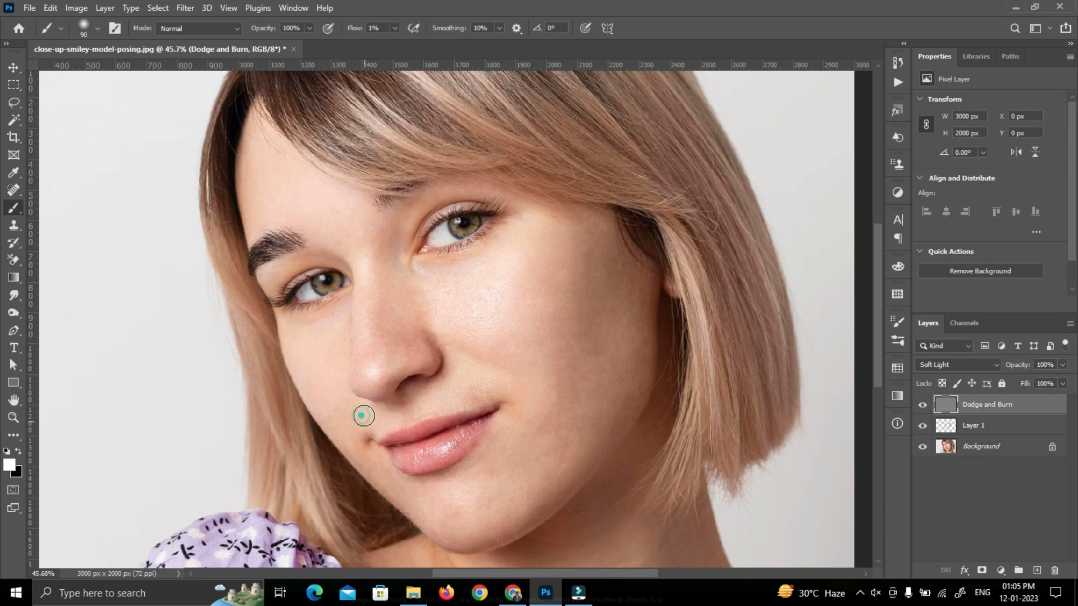
scroll(541, 402, "down", 2)
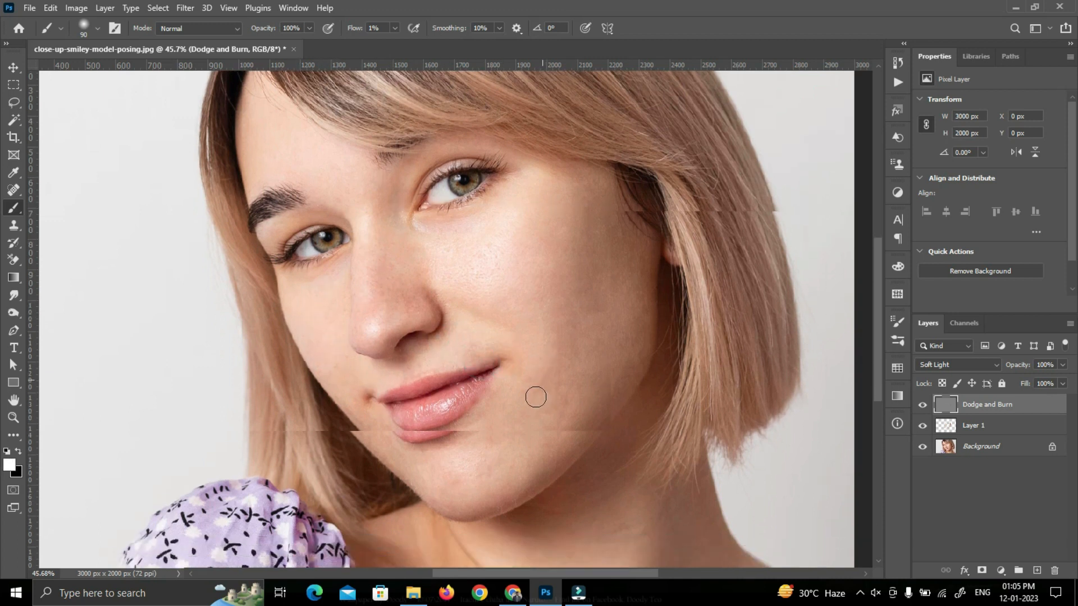
scroll(262, 134, "up", 1)
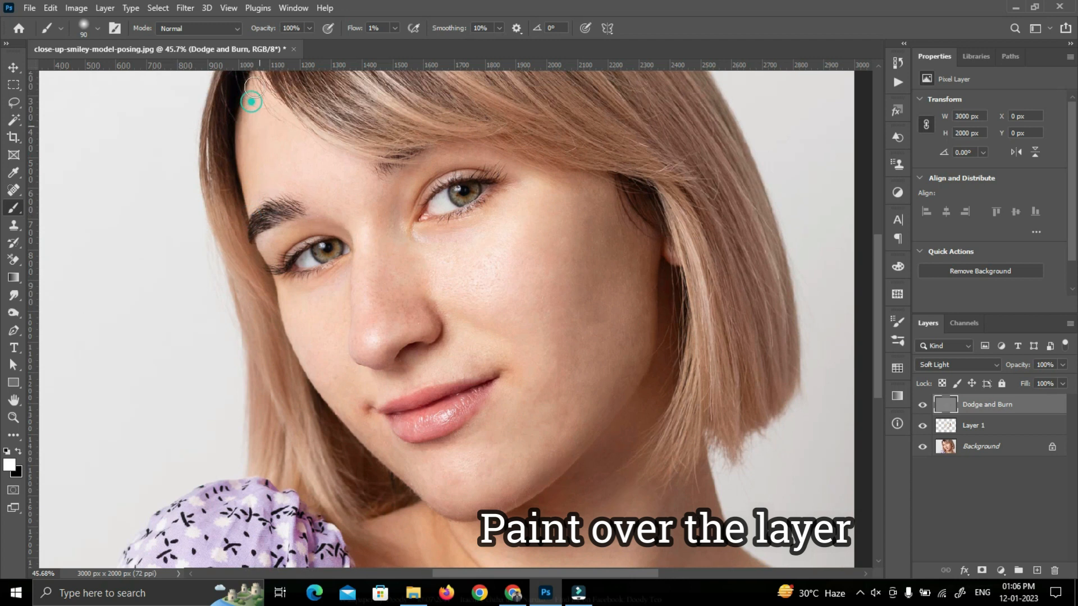
Paint along the jawline, neck and collarbone on the Dodge and Burn layer, alternating black and white, and finish with the Move tool.
key("x")
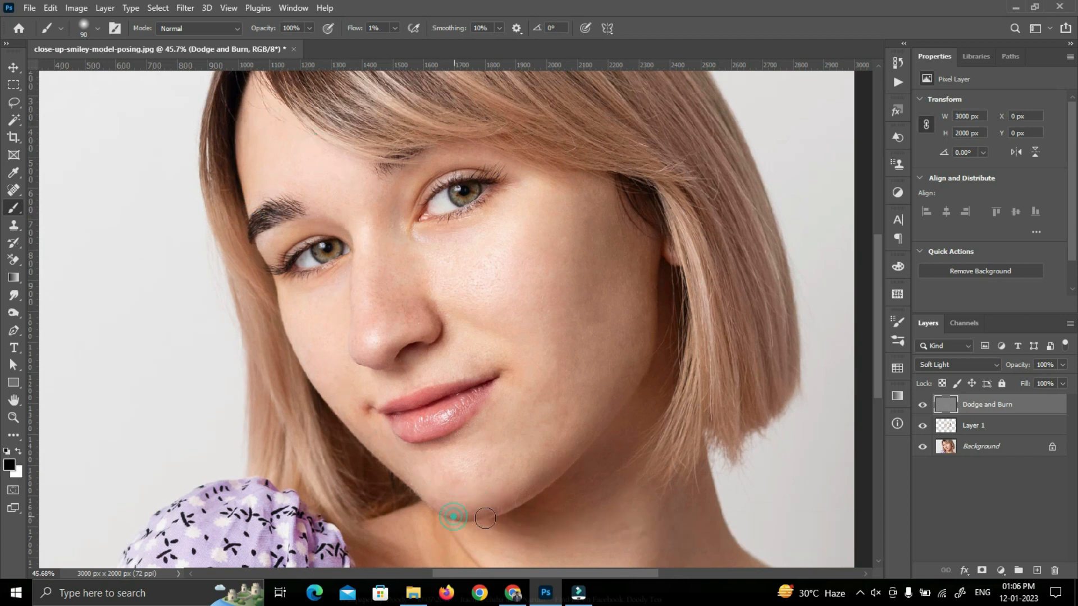
scroll(413, 351, "down", 3)
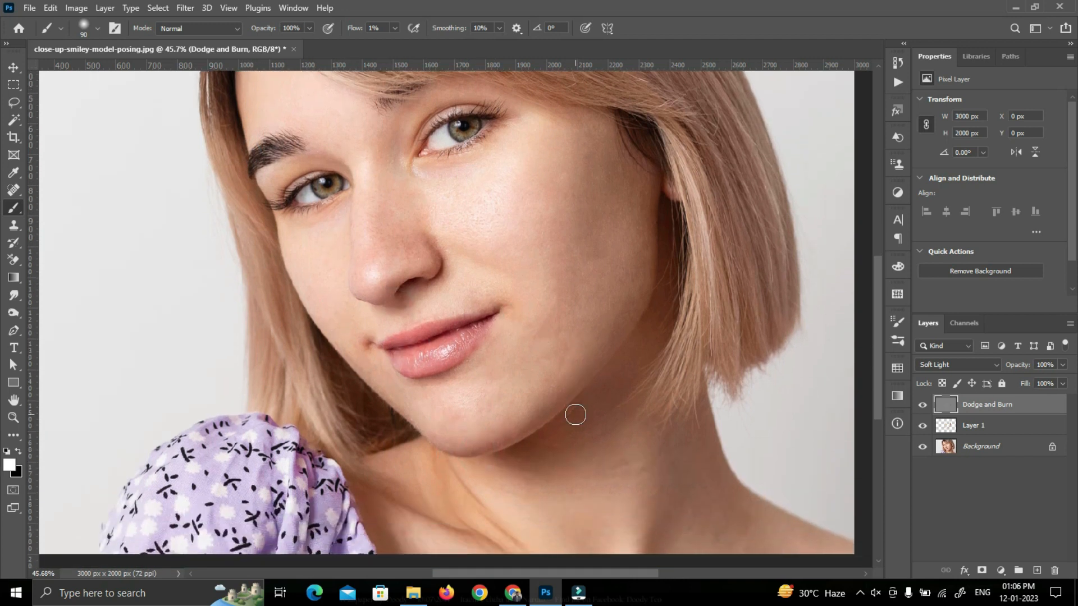
key("x")
key("x")
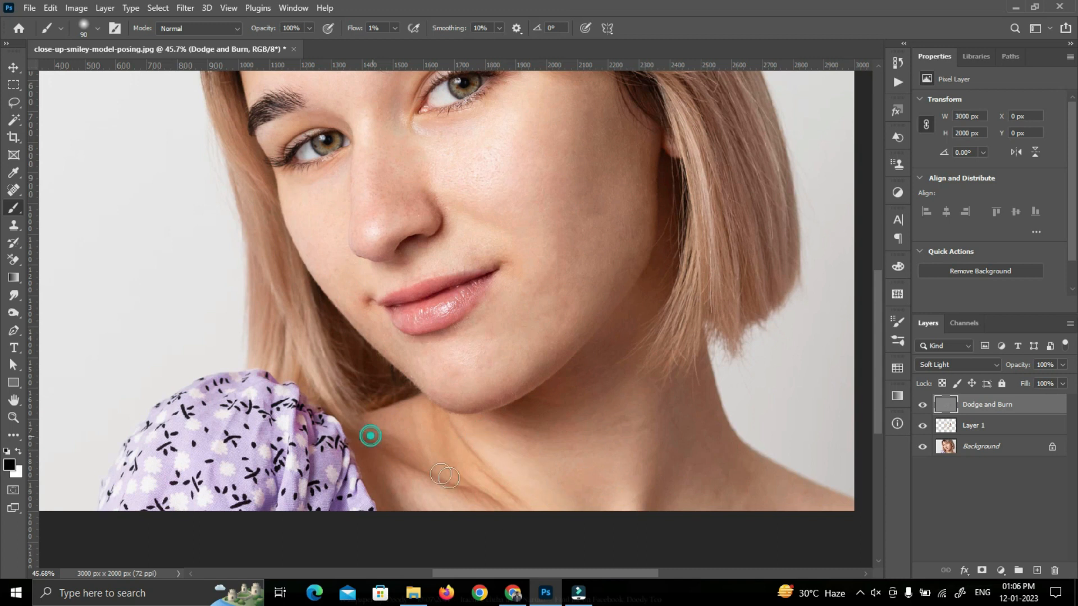
scroll(570, 468, "down", 2)
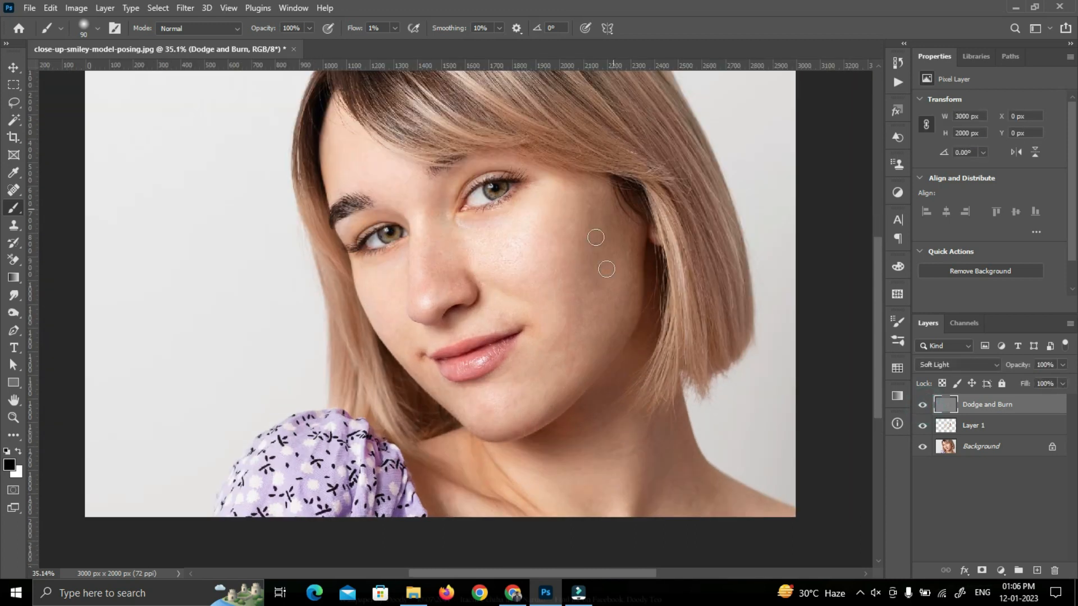
scroll(701, 413, "up", 2)
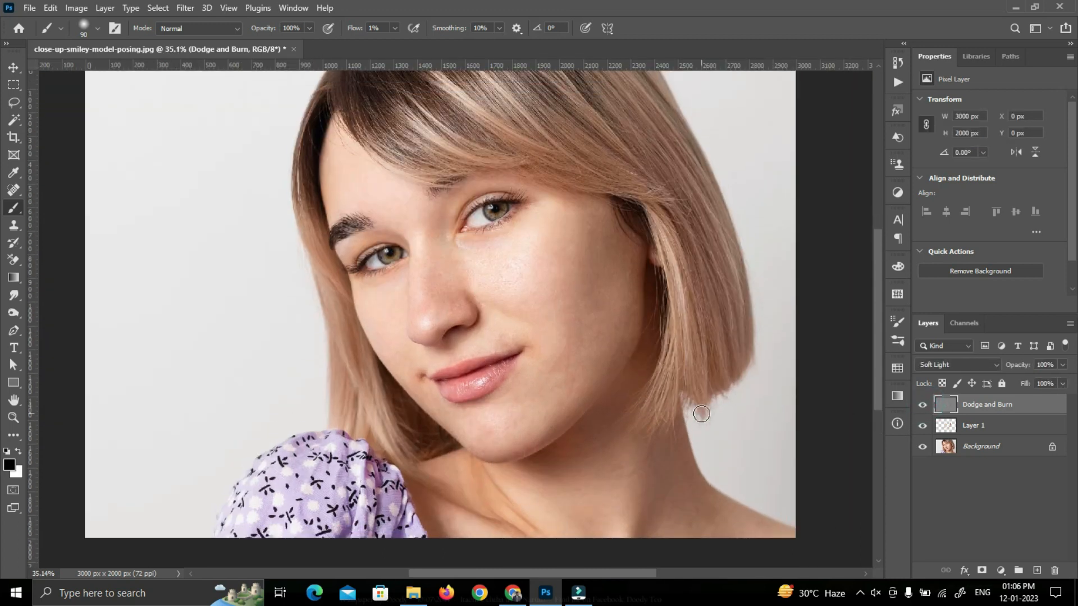
scroll(702, 413, "down", 1)
left_click(14, 67)
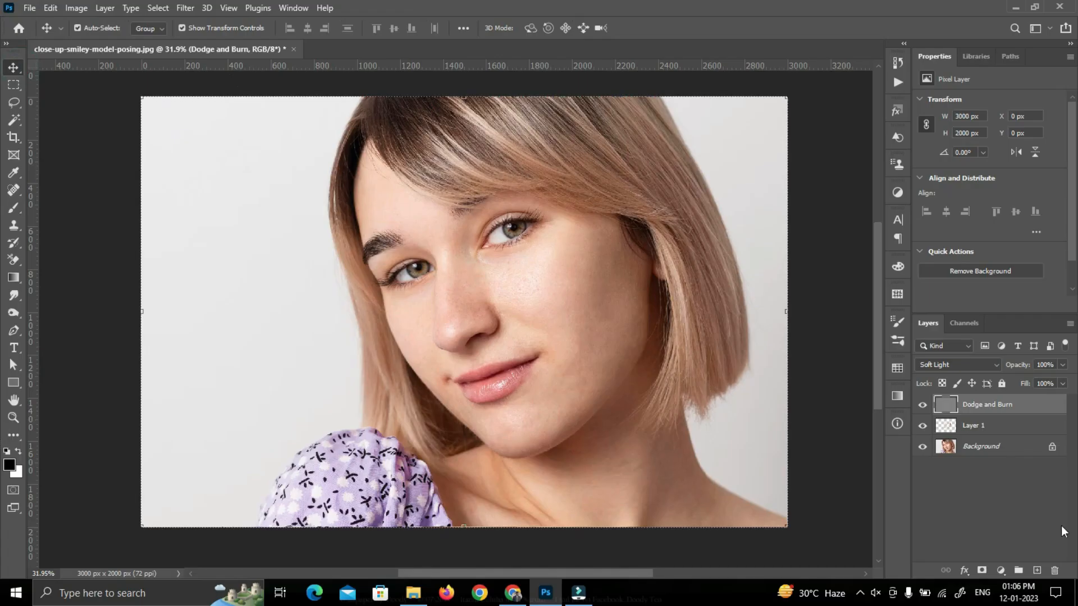
Stamp all visible layers onto a new top layer and set its blend mode to Vivid Light.
left_click(1037, 570)
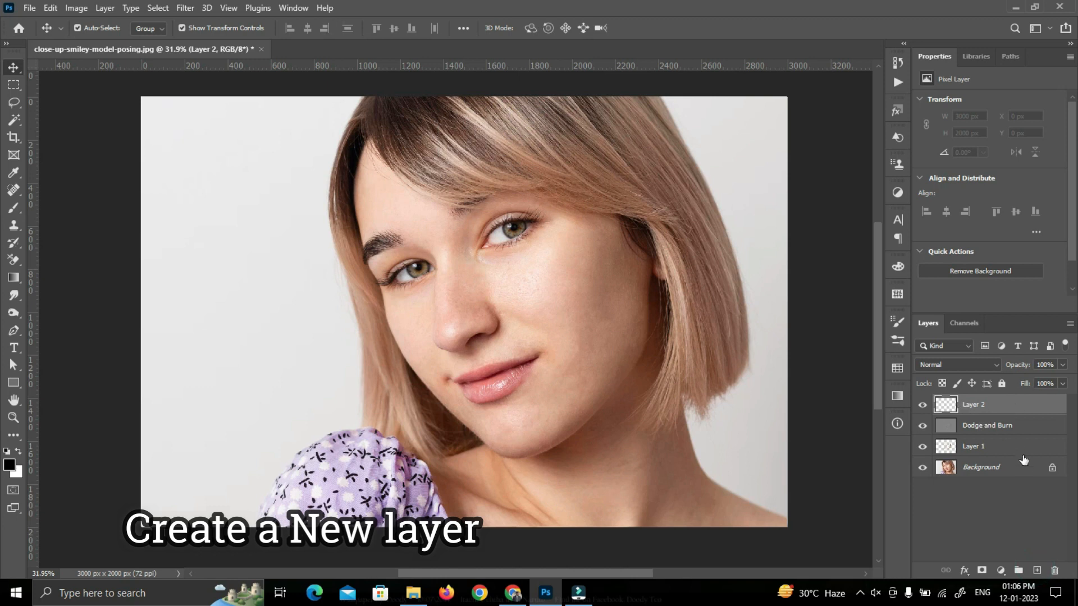
key("ctrl+shift+alt+e")
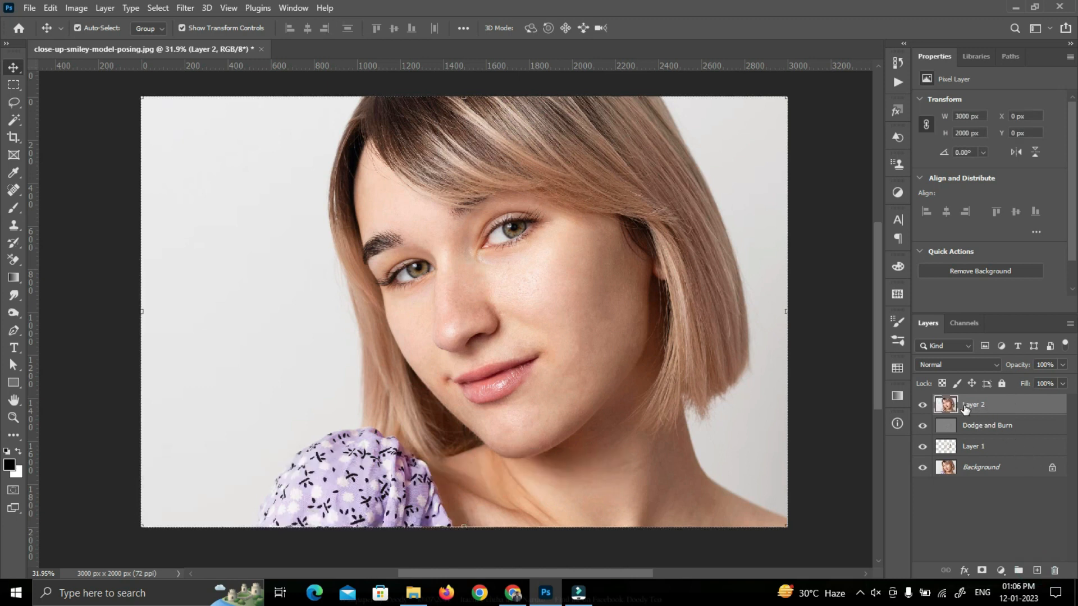
left_click(955, 365)
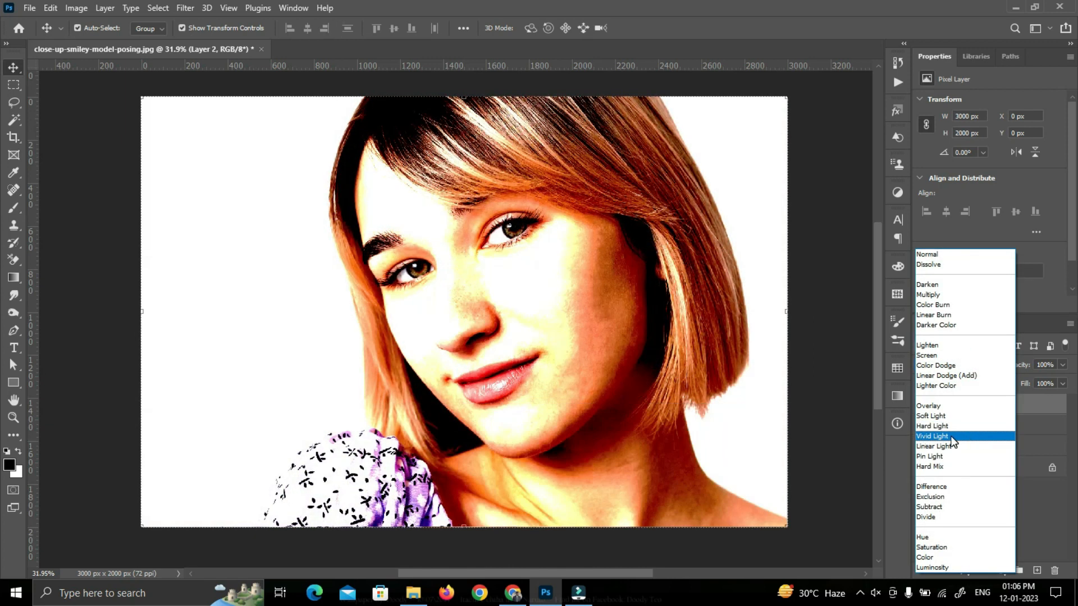
left_click(953, 442)
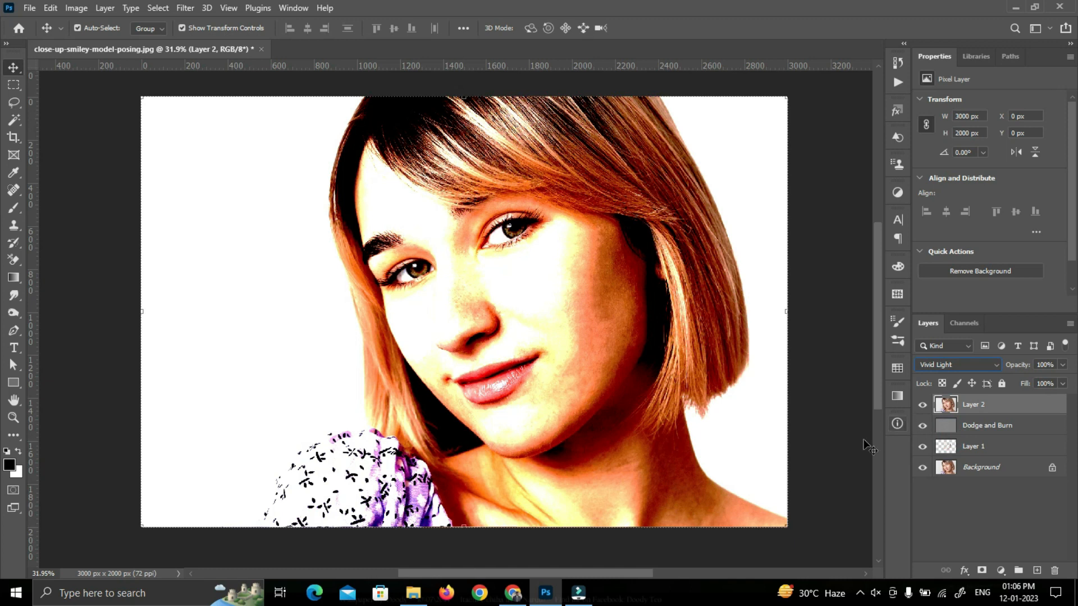
Invert the colours of Layer 2.
left_click(847, 451)
left_click(966, 405)
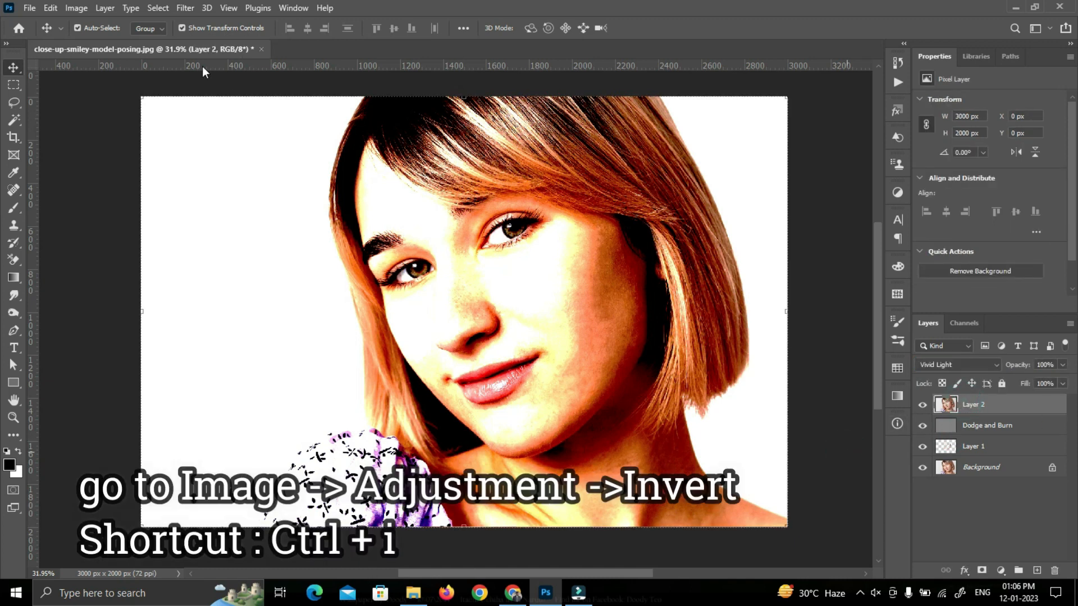
left_click(73, 7)
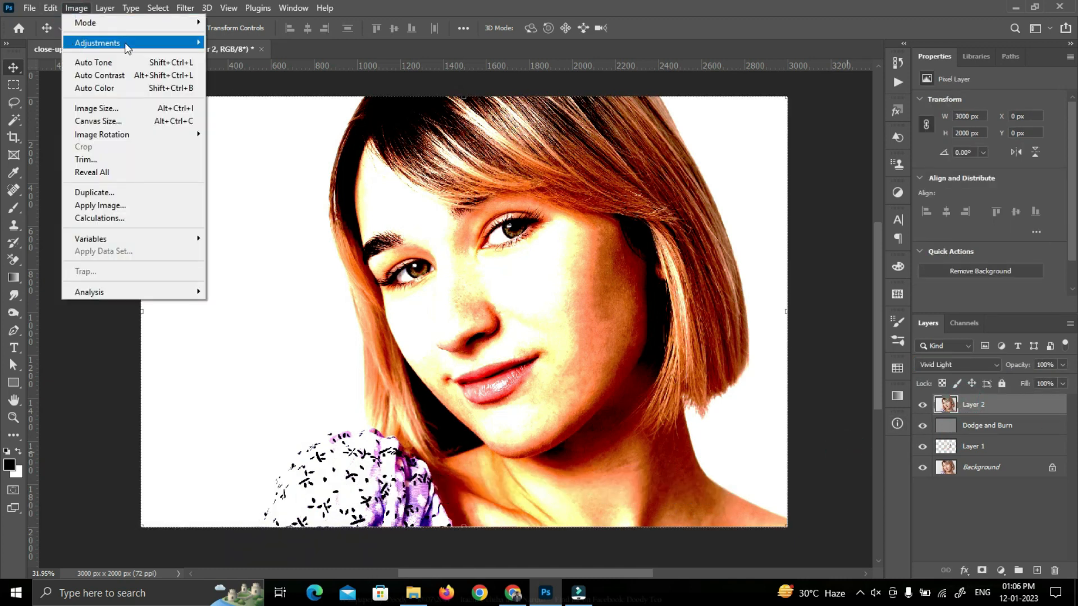
mouse_move(120, 44)
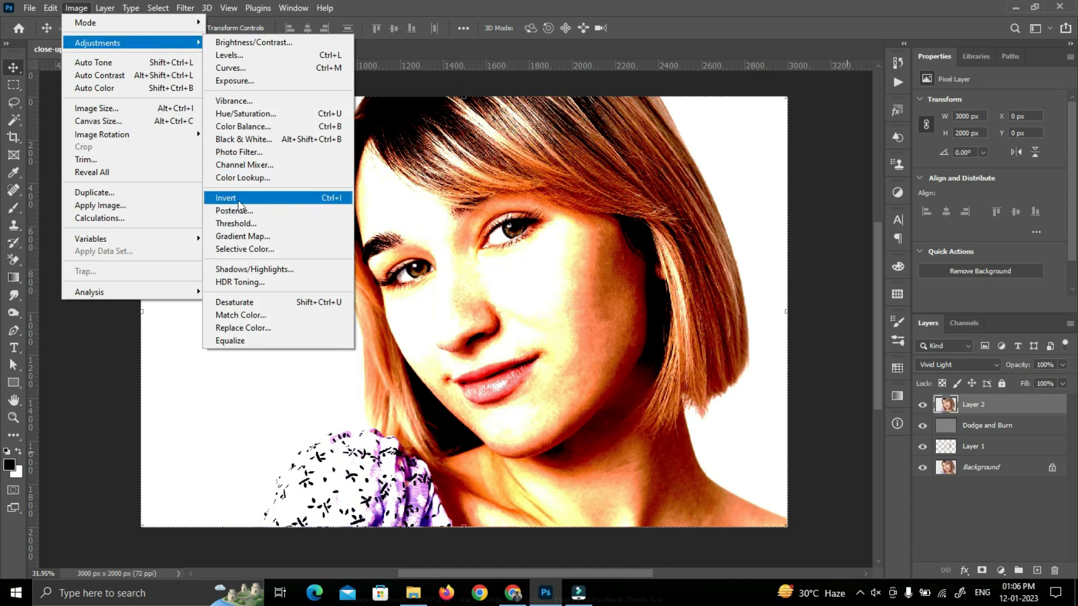
left_click(267, 200)
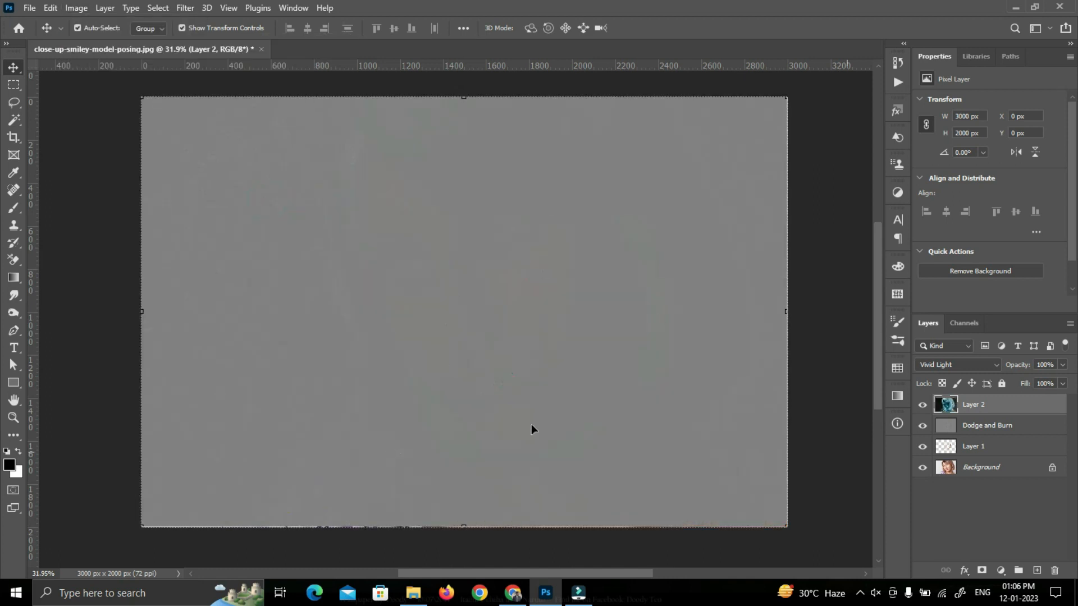
Apply a High Pass filter with a radius of 10 pixels to Layer 2.
left_click(185, 9)
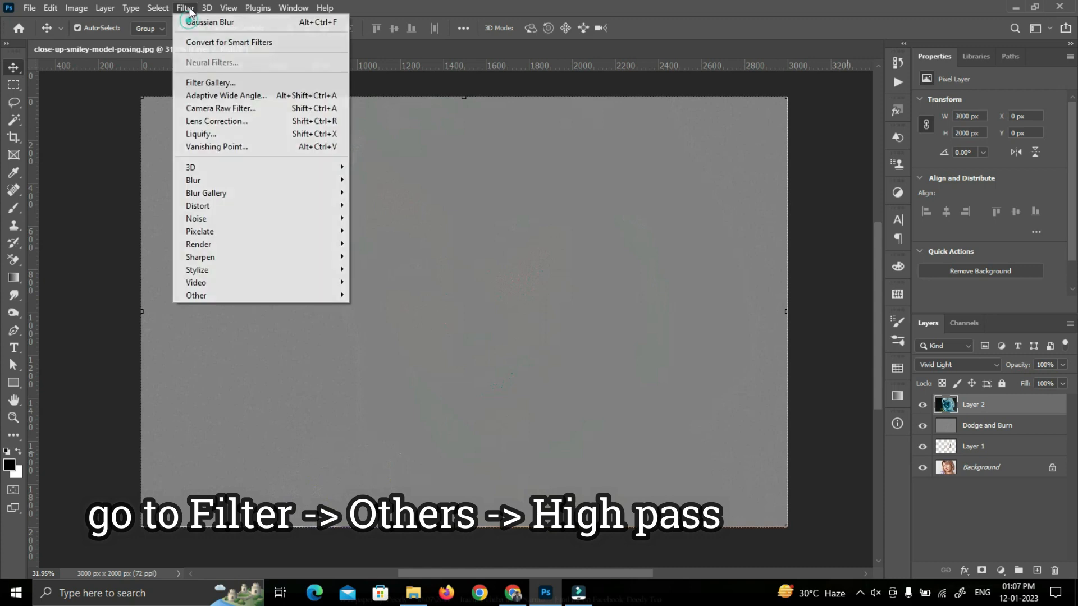
mouse_move(236, 295)
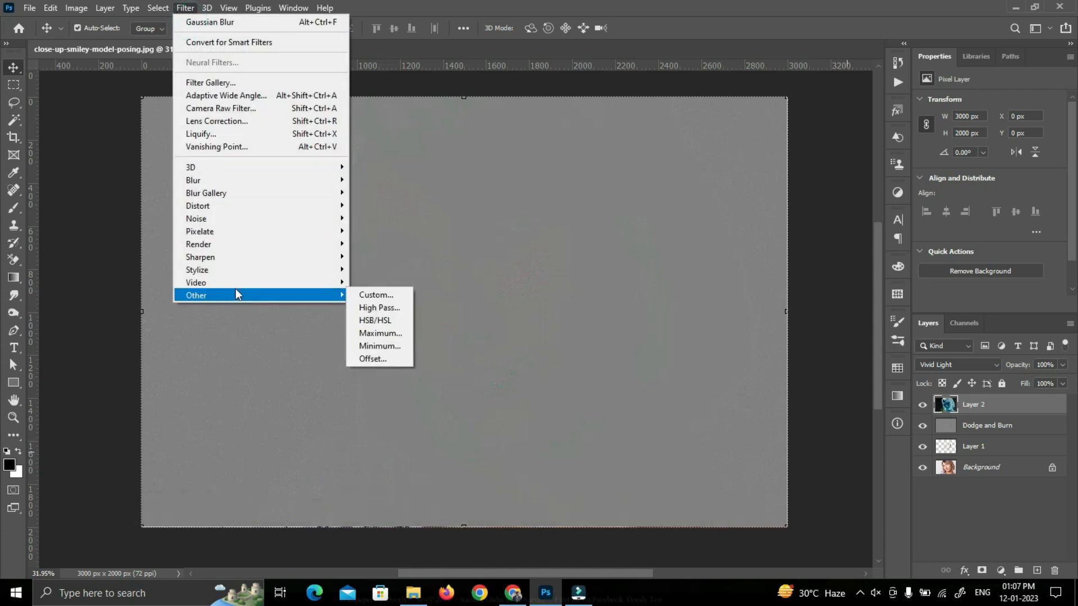
left_click(380, 308)
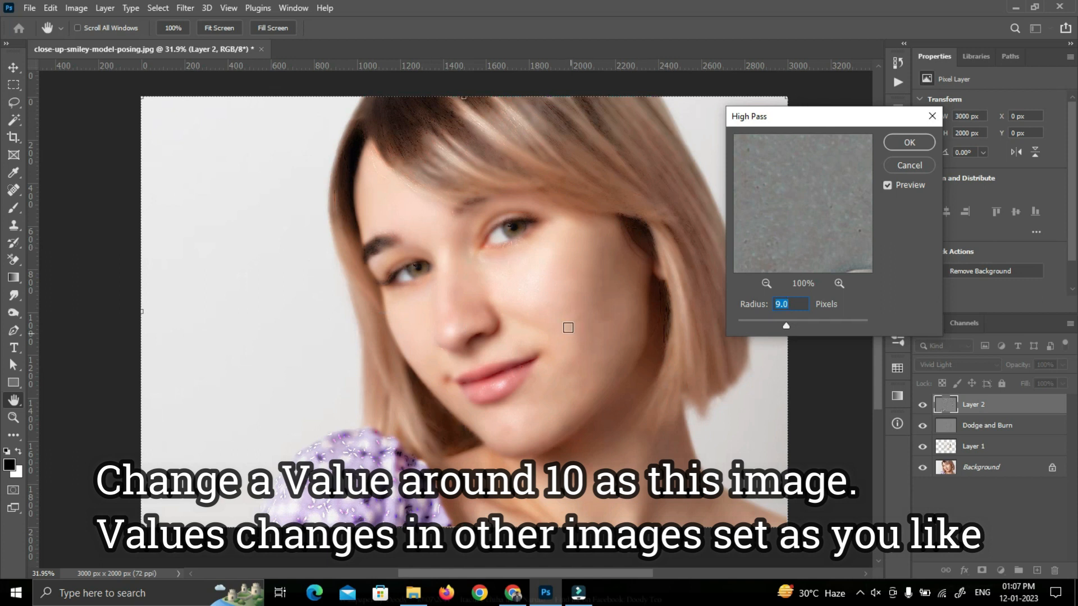
key("alt")
scroll(543, 298, "up", 3)
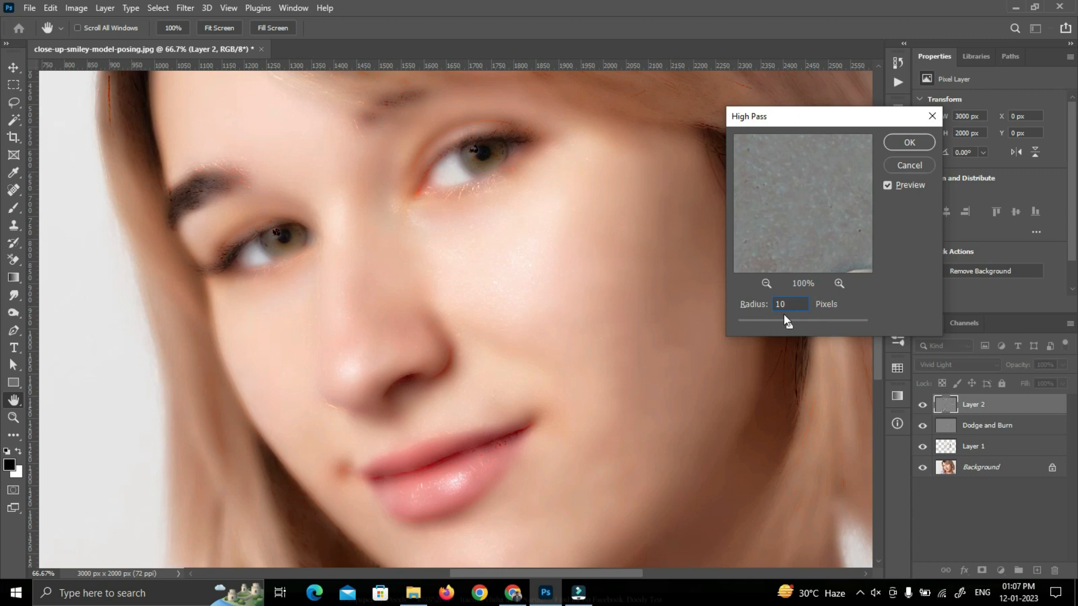
left_click(907, 135)
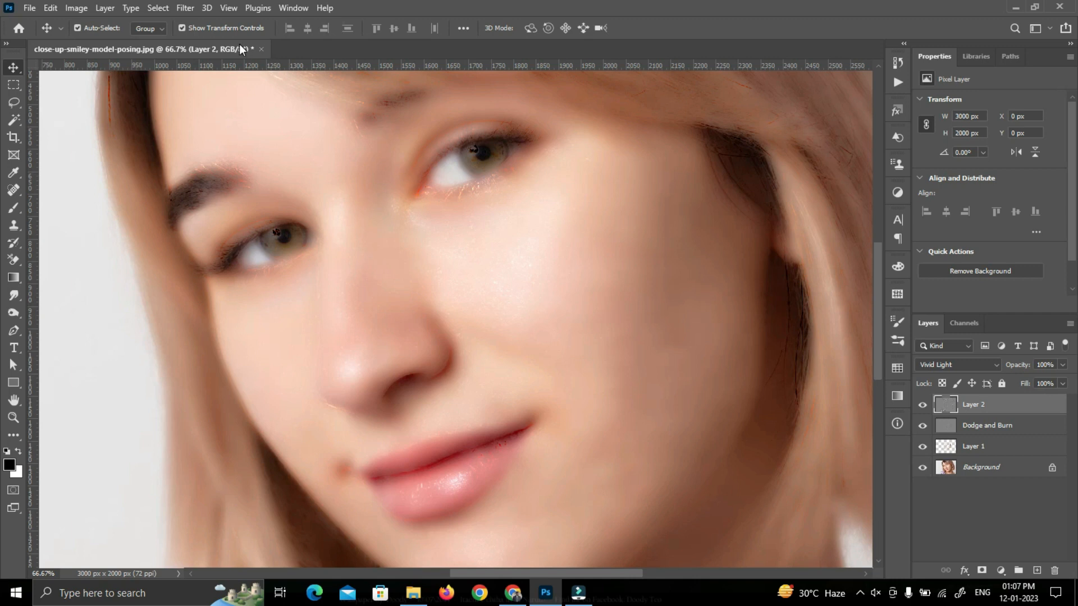
Apply a Gaussian Blur with a radius of 4.0 pixels to Layer 2.
left_click(185, 7)
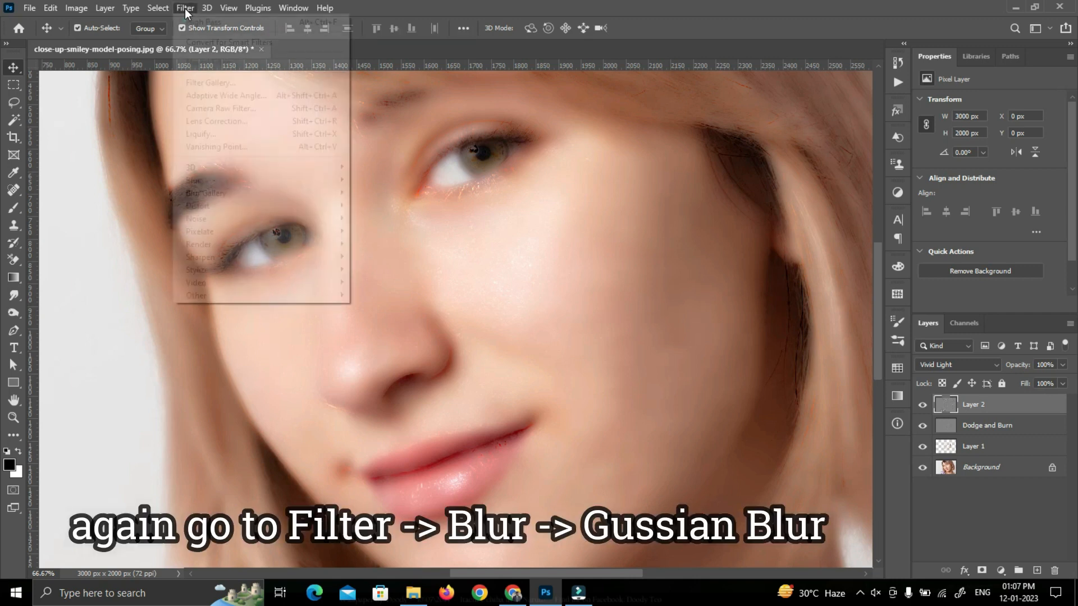
mouse_move(224, 183)
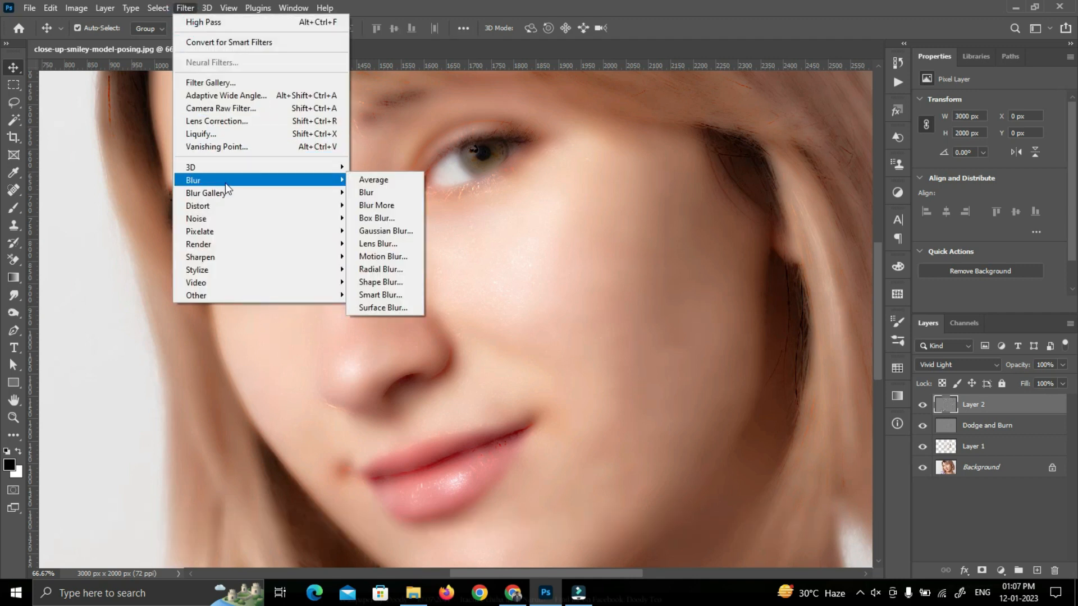
left_click(372, 231)
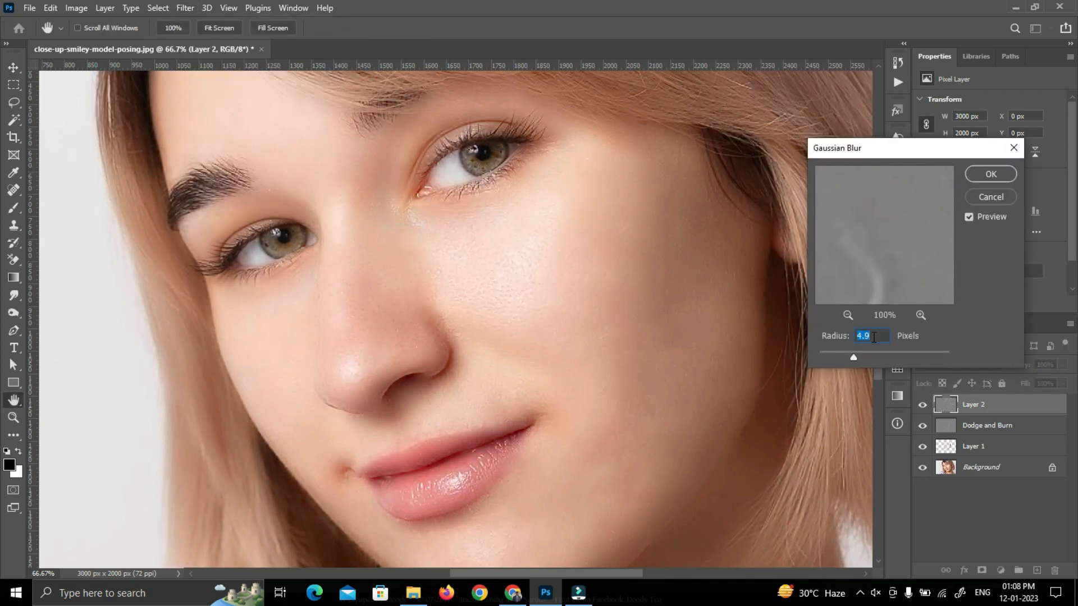
key("Down")
key("Down")
key("Down")
key("Down")
key("Down")
key("Down")
key("Down")
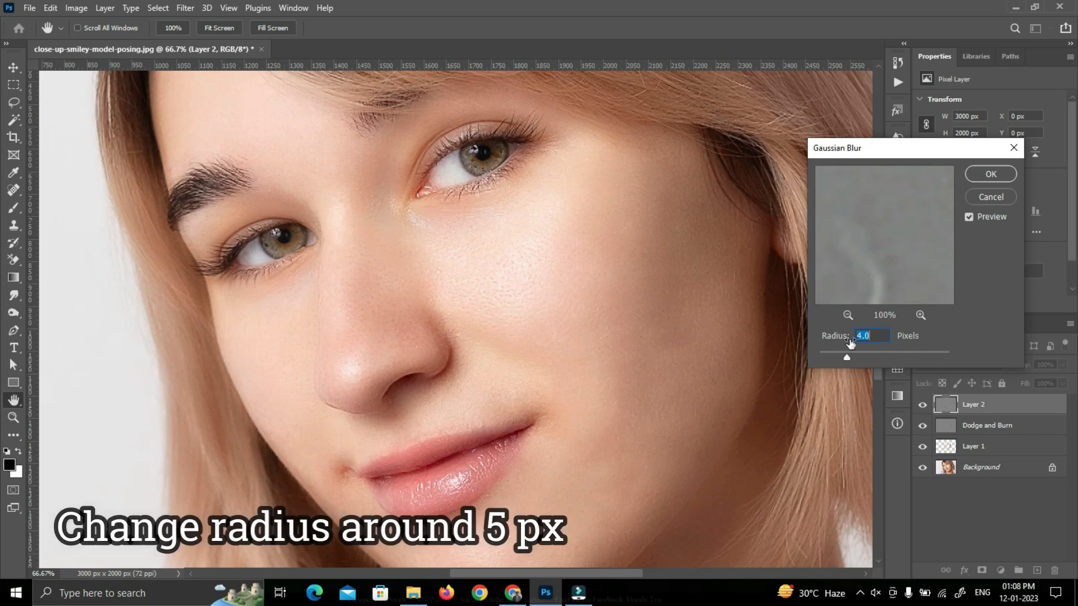
left_click(990, 174)
key("v")
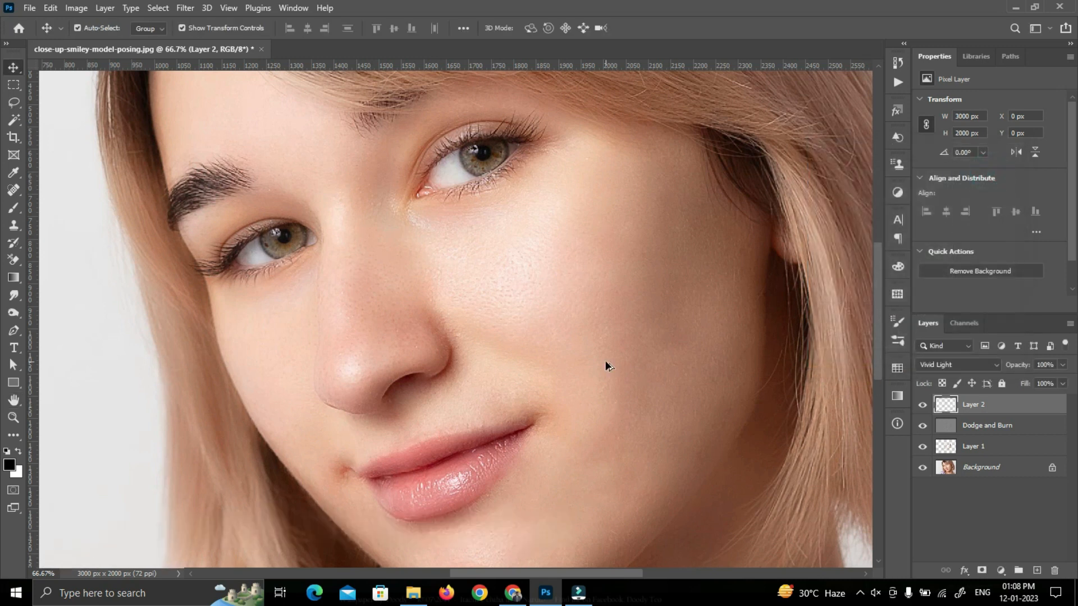
Add a black layer mask to Layer 2 and set up the Brush tool with 100% flow and 80% opacity.
scroll(605, 360, "down", 3)
scroll(605, 360, "down", 2)
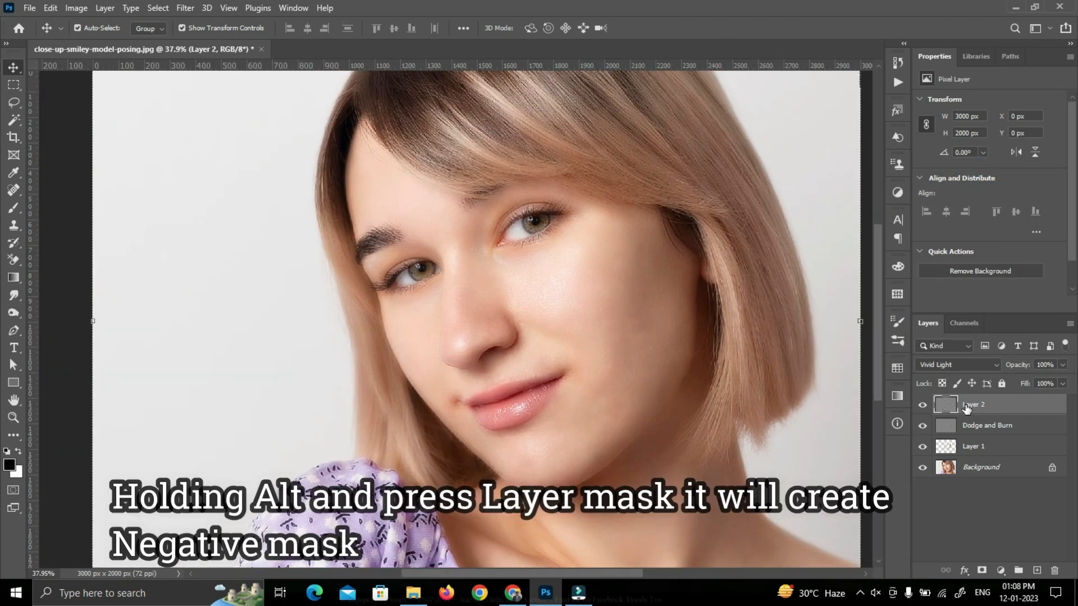
left_click(982, 571, "alt")
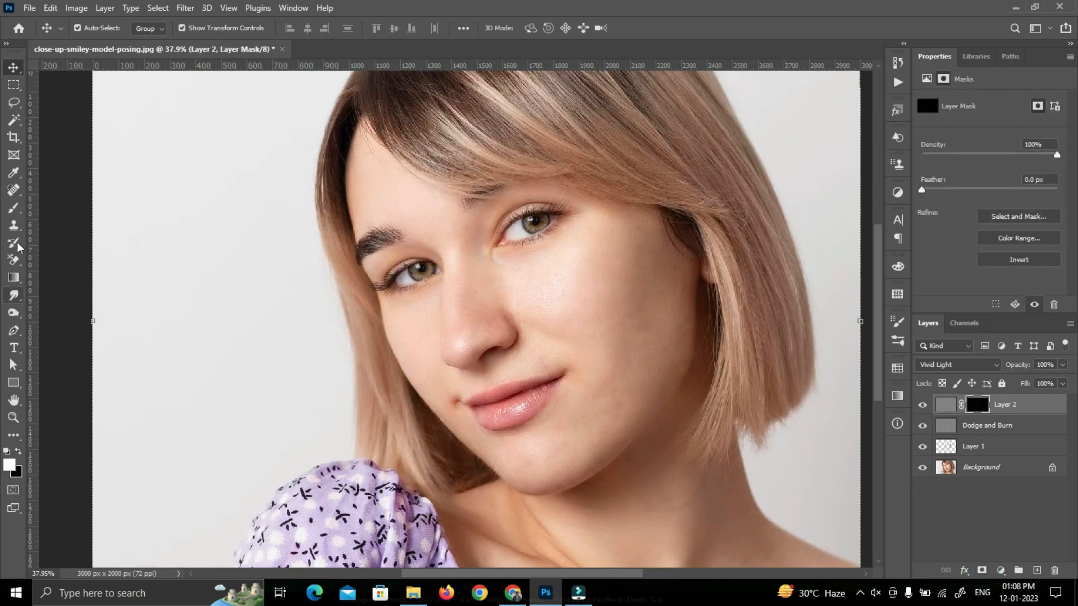
left_click(15, 210)
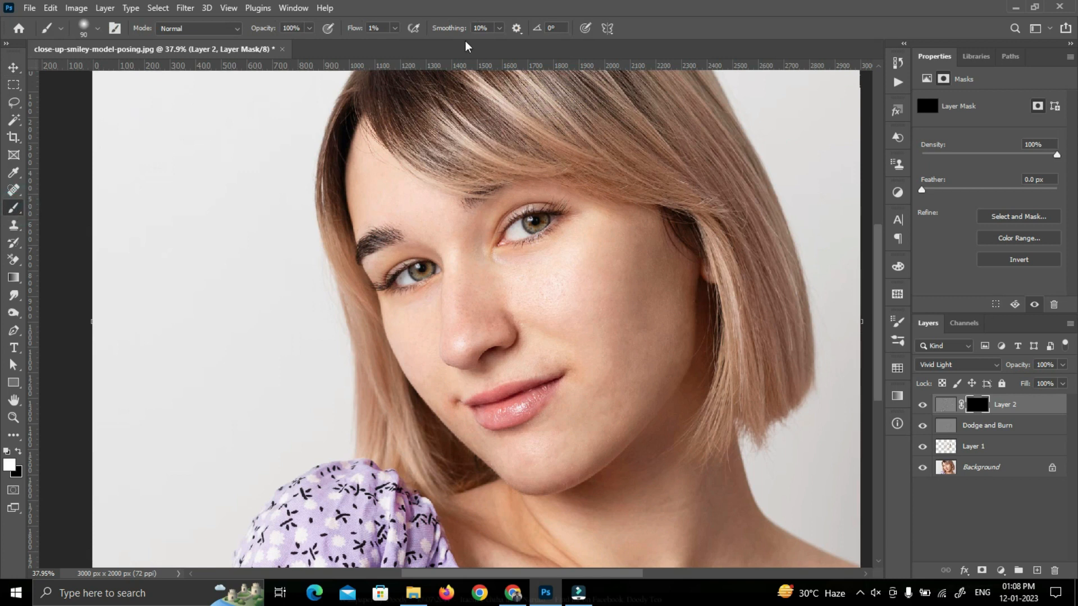
left_click_drag(357, 30, 633, 35)
left_click_drag(275, 33, 261, 34)
Paint white on Layer 2's mask over the larger cheek and beside the mouth, enlarging the brush partway.
scroll(618, 346, "up", 2)
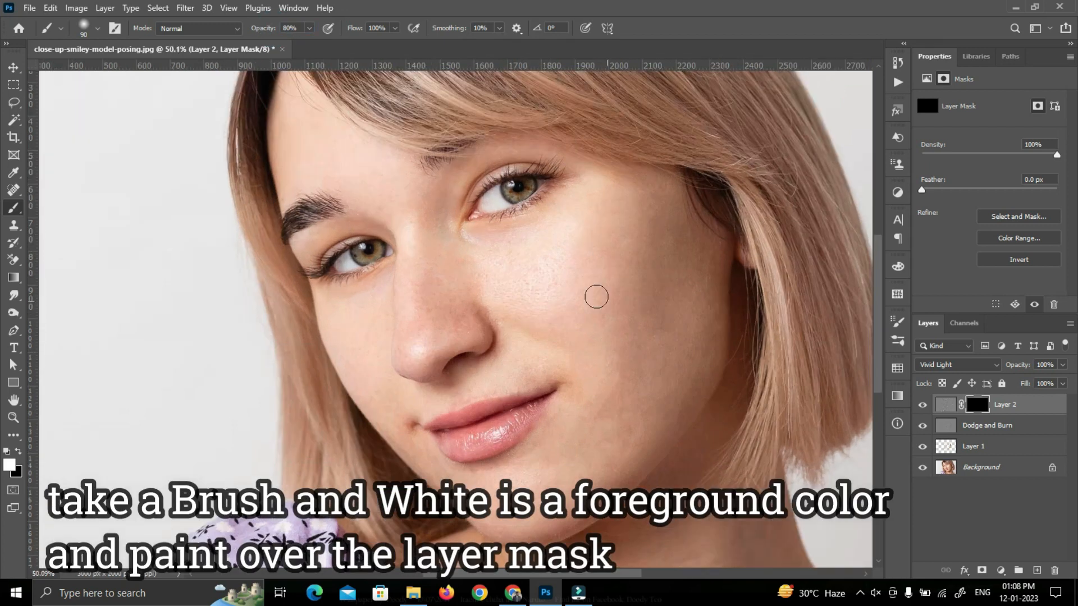
mouse_move(573, 219)
left_mouse_down()
mouse_move(498, 248)
mouse_move(543, 309)
mouse_move(537, 286)
mouse_move(585, 268)
mouse_move(675, 289)
mouse_move(667, 297)
mouse_move(653, 198)
mouse_move(688, 306)
mouse_move(693, 241)
mouse_move(688, 317)
mouse_move(612, 418)
mouse_move(561, 340)
mouse_move(522, 325)
mouse_move(511, 295)
left_mouse_up()
key("bracketright")
key("bracketright")
key("bracketright")
key("bracketright")
mouse_move(611, 391)
left_mouse_down()
mouse_move(583, 405)
mouse_move(568, 435)
mouse_move(591, 421)
left_mouse_up()
Touch up the mask on the outer cheek with black, and paint white over the outer cheek, lower cheek and beside the nose.
key("x")
left_click_drag(651, 315, 685, 266)
left_click_drag(660, 363, 658, 381)
key("x")
mouse_move(660, 277)
left_mouse_down()
mouse_move(648, 341)
mouse_move(684, 317)
mouse_move(652, 340)
left_mouse_up()
mouse_move(615, 407)
left_mouse_down()
mouse_move(653, 412)
mouse_move(619, 409)
left_mouse_up()
mouse_move(525, 331)
left_mouse_down()
mouse_move(554, 345)
mouse_move(541, 354)
mouse_move(529, 343)
mouse_move(533, 363)
mouse_move(511, 368)
left_mouse_up()
Reduce the brush size to 100 and paint white on the mask over the nose bridge and forehead.
key("[")
key("[")
key("[")
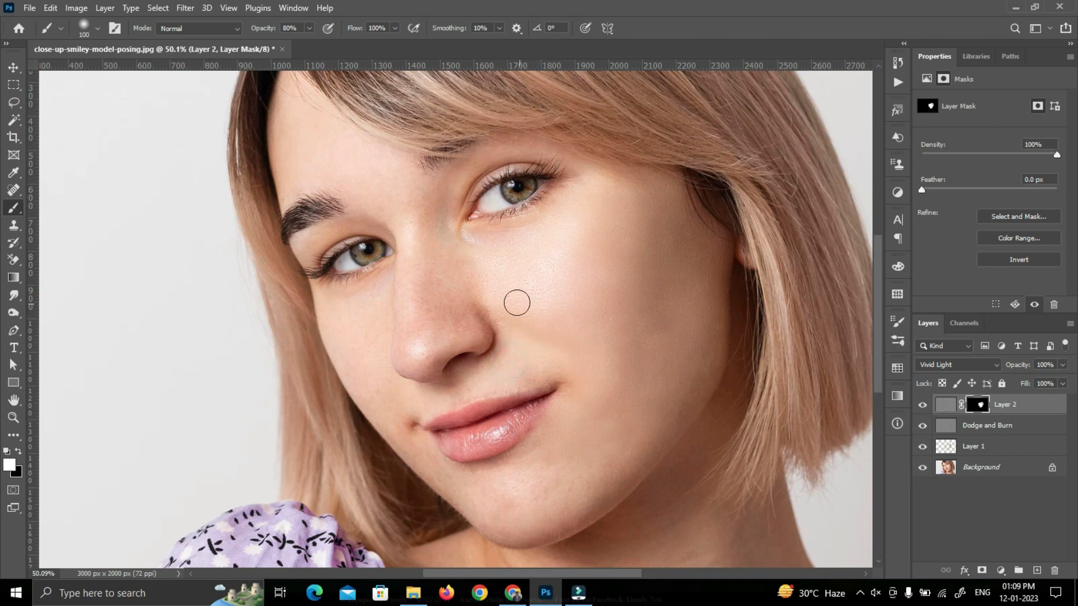
mouse_move(472, 250)
left_mouse_down()
mouse_move(537, 229)
mouse_move(577, 197)
mouse_move(401, 257)
mouse_move(429, 319)
mouse_move(449, 296)
mouse_move(410, 339)
mouse_move(421, 344)
mouse_move(470, 318)
mouse_move(490, 329)
mouse_move(584, 241)
mouse_move(436, 255)
left_mouse_up()
scroll(330, 271, "up", 2)
left_click_drag(287, 138, 369, 234)
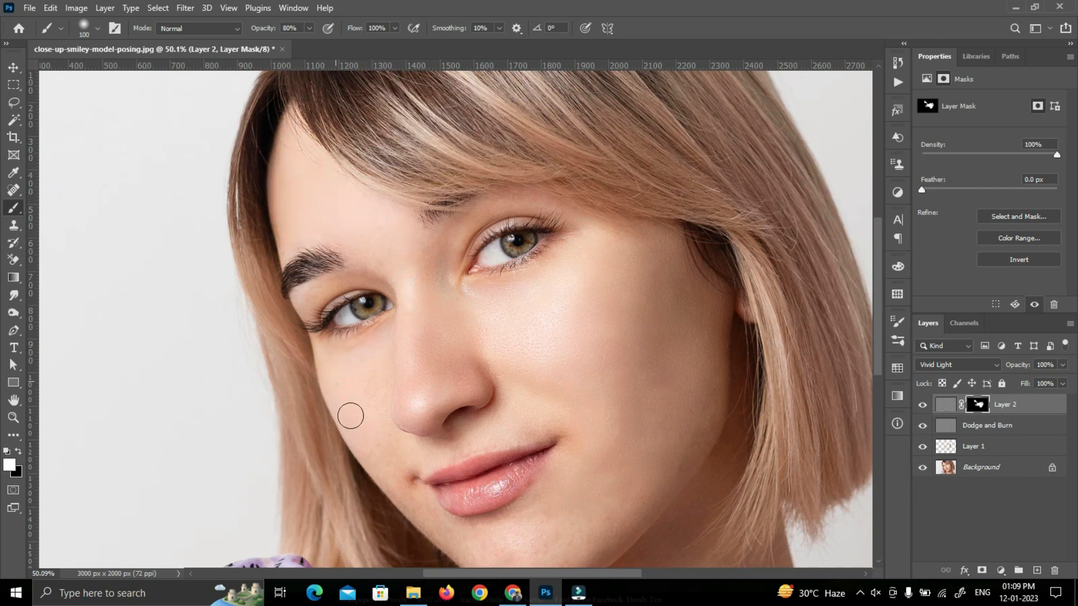
Paint white on the mask over the nose, the cheek beside it and the chin.
scroll(380, 436, "down", 1)
mouse_move(383, 411)
left_mouse_down()
mouse_move(414, 423)
mouse_move(479, 408)
mouse_move(517, 366)
mouse_move(509, 344)
left_mouse_up()
mouse_move(469, 512)
left_mouse_down()
mouse_move(449, 495)
mouse_move(483, 500)
mouse_move(500, 540)
mouse_move(497, 510)
left_mouse_up()
scroll(500, 534, "down", 1)
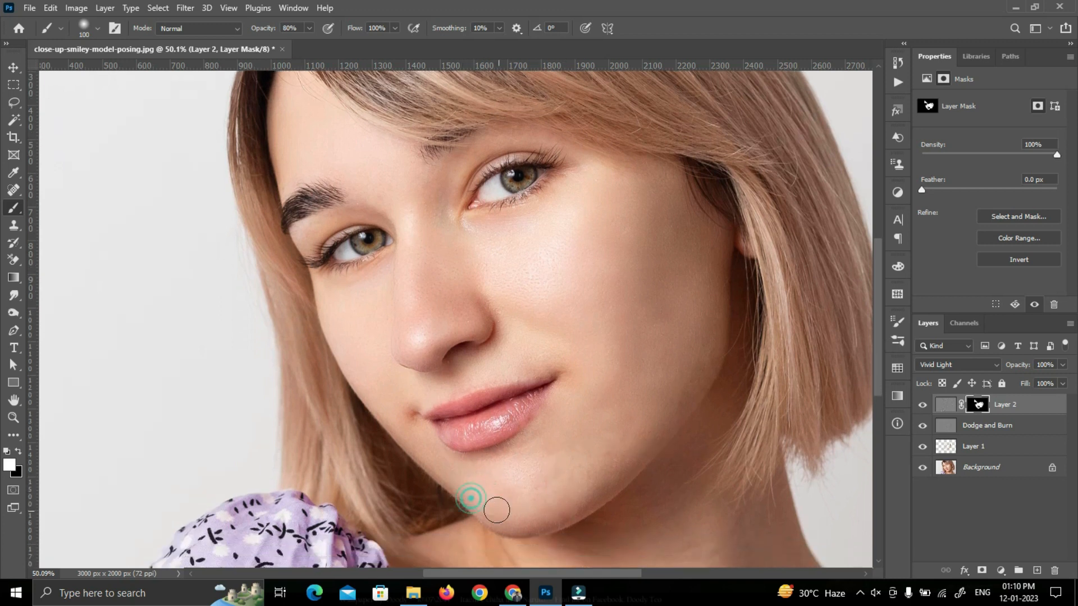
Paint white on the mask around the mouth corner, lower cheek and jawline.
left_click_drag(624, 400, 589, 386)
left_click_drag(513, 370, 604, 336)
left_click_drag(671, 394, 606, 494)
left_click(619, 394)
scroll(634, 418, "down", 1)
left_click_drag(620, 369, 578, 412)
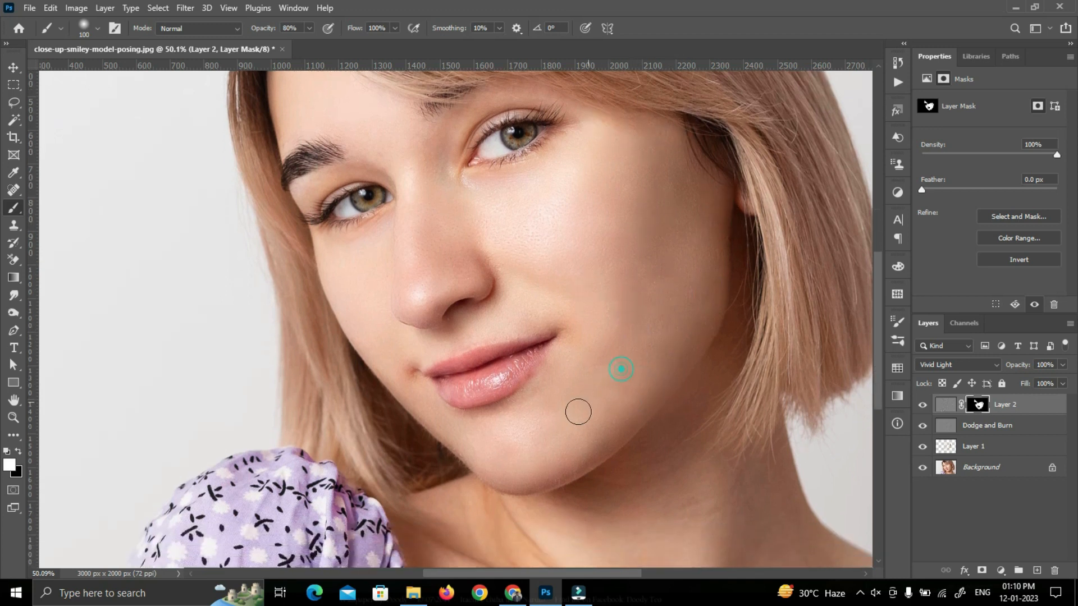
Lower the brush opacity to 30% and paint white on the mask around the eyes, lips and nostrils.
left_click_drag(332, 255, 350, 248)
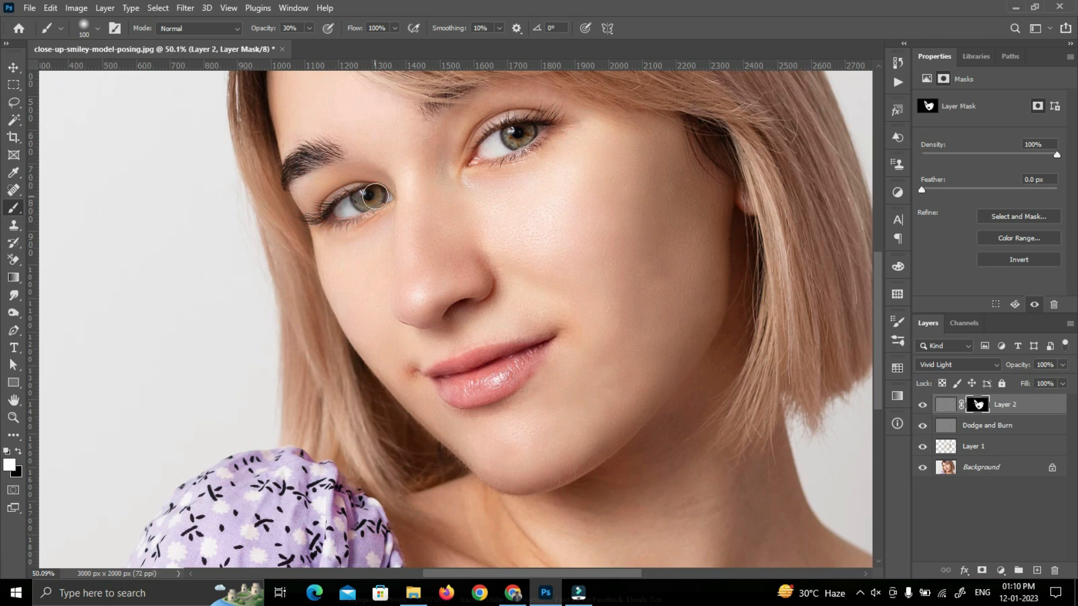
mouse_move(464, 166)
left_mouse_down()
mouse_move(487, 133)
mouse_move(486, 155)
mouse_move(537, 120)
mouse_move(524, 139)
left_mouse_up()
mouse_move(440, 376)
left_mouse_down()
mouse_move(474, 369)
mouse_move(459, 395)
left_mouse_up()
left_click_drag(426, 322, 469, 289)
scroll(589, 390, "down", 3)
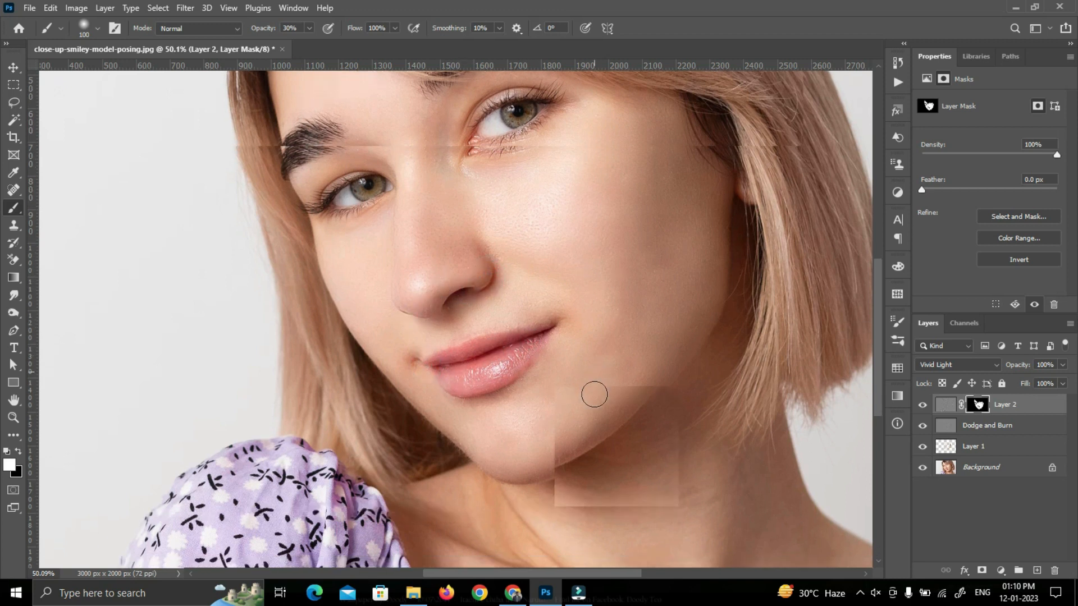
Set the brush opacity to 80% and paint white on the mask over the jawline, neck and collarbone.
key("8")
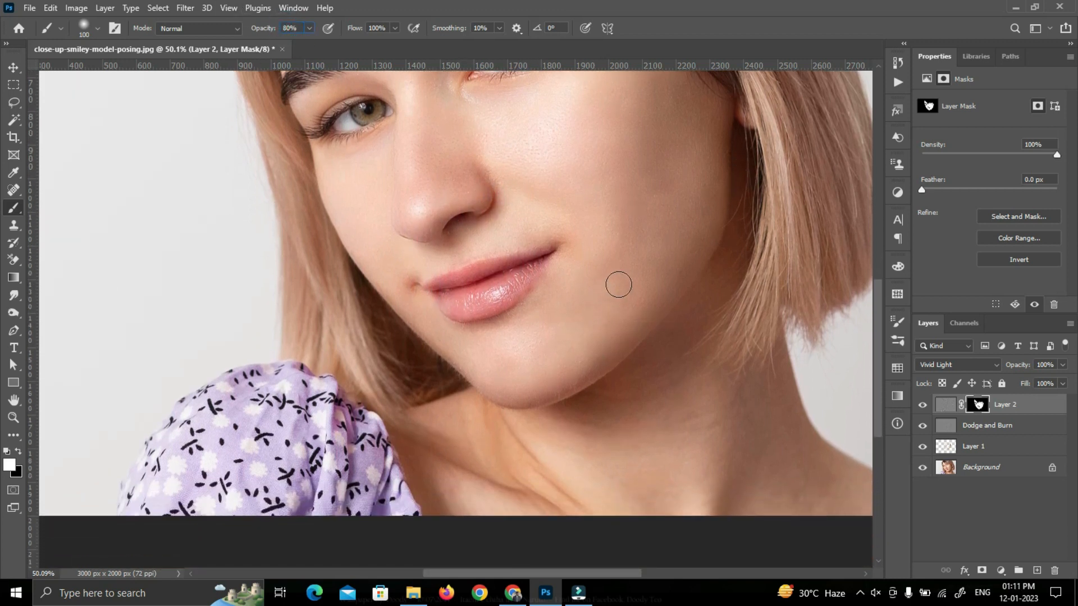
mouse_move(651, 391)
left_mouse_down()
mouse_move(671, 340)
mouse_move(649, 385)
mouse_move(664, 332)
left_mouse_up()
left_click_drag(508, 486, 509, 431)
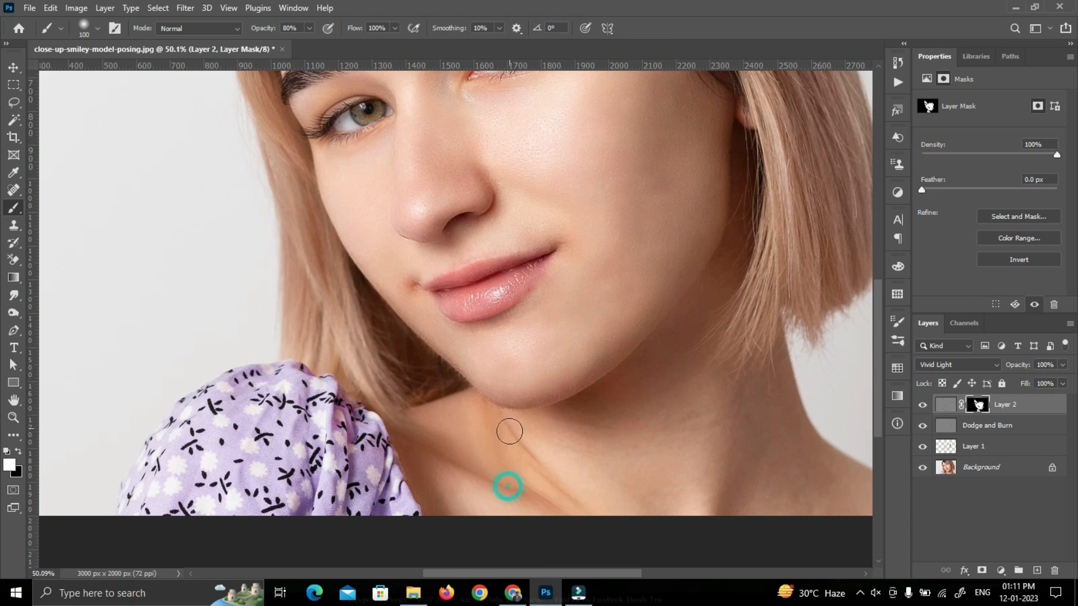
left_click_drag(672, 386, 522, 371)
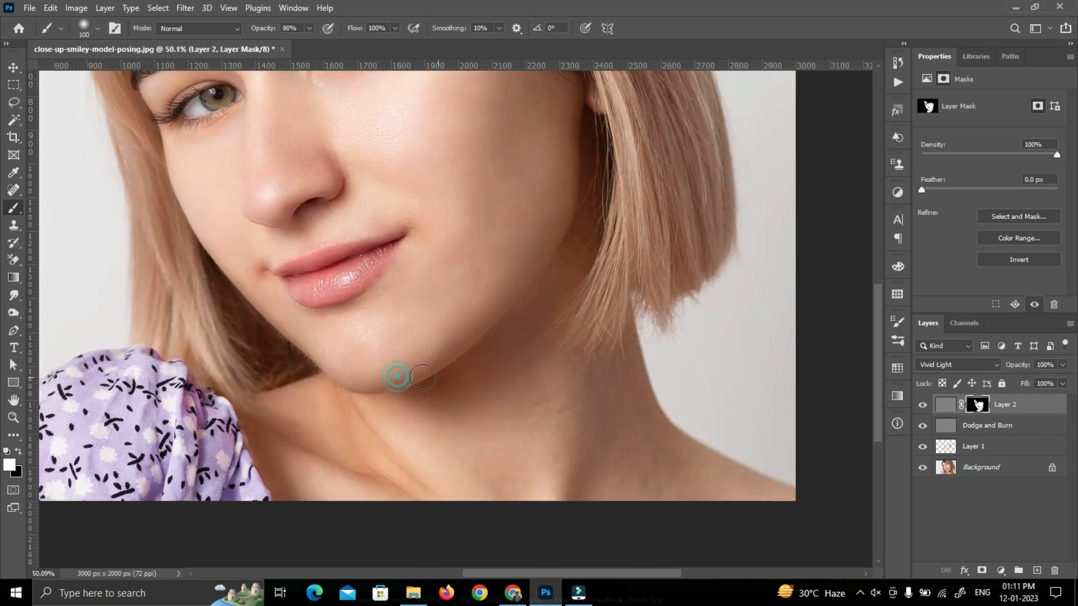
left_click_drag(422, 377, 531, 385)
left_click_drag(520, 322, 541, 306)
mouse_move(491, 429)
left_mouse_down()
mouse_move(531, 513)
mouse_move(601, 465)
left_mouse_up()
left_click_drag(630, 390, 642, 476)
Enlarge the brush to 175 and paint white on the mask over the neck, shoulder and lower cheek.
key("bracketright")
key("bracketright")
key("bracketright")
mouse_move(586, 413)
left_mouse_down()
mouse_move(621, 393)
mouse_move(615, 371)
mouse_move(645, 448)
left_mouse_up()
left_click_drag(517, 390, 566, 492)
left_click_drag(503, 373, 503, 359)
mouse_move(452, 284)
left_mouse_down()
mouse_move(424, 300)
mouse_move(419, 284)
left_mouse_up()
Switch to black at 45% brush opacity and paint on the mask over the mouth corner and the hair beside the jaw.
key("x")
left_click_drag(265, 30, 248, 41)
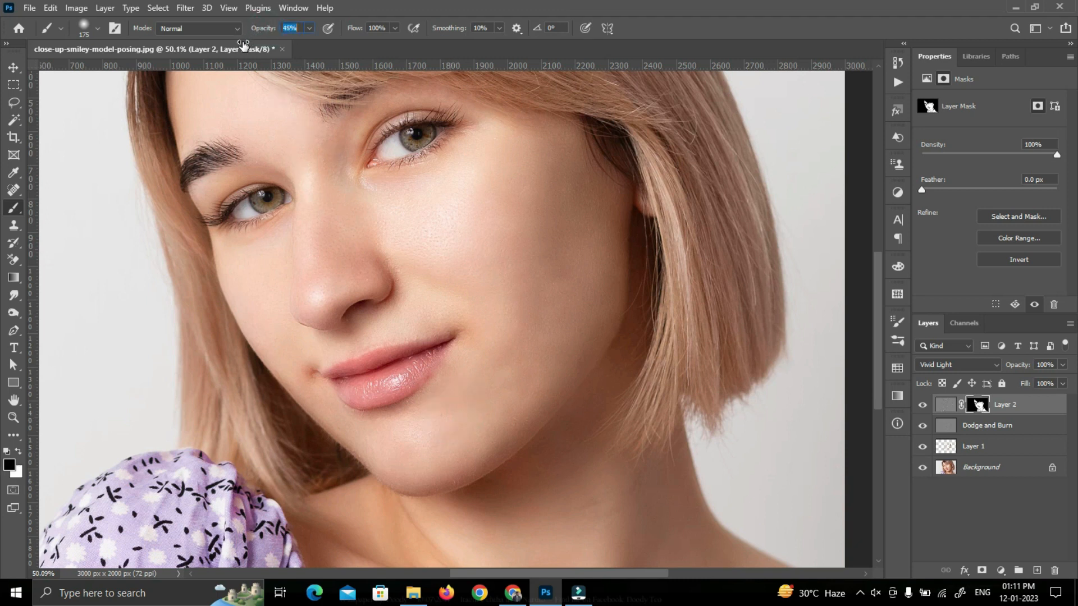
left_click_drag(443, 340, 436, 350)
left_click_drag(353, 483, 283, 423)
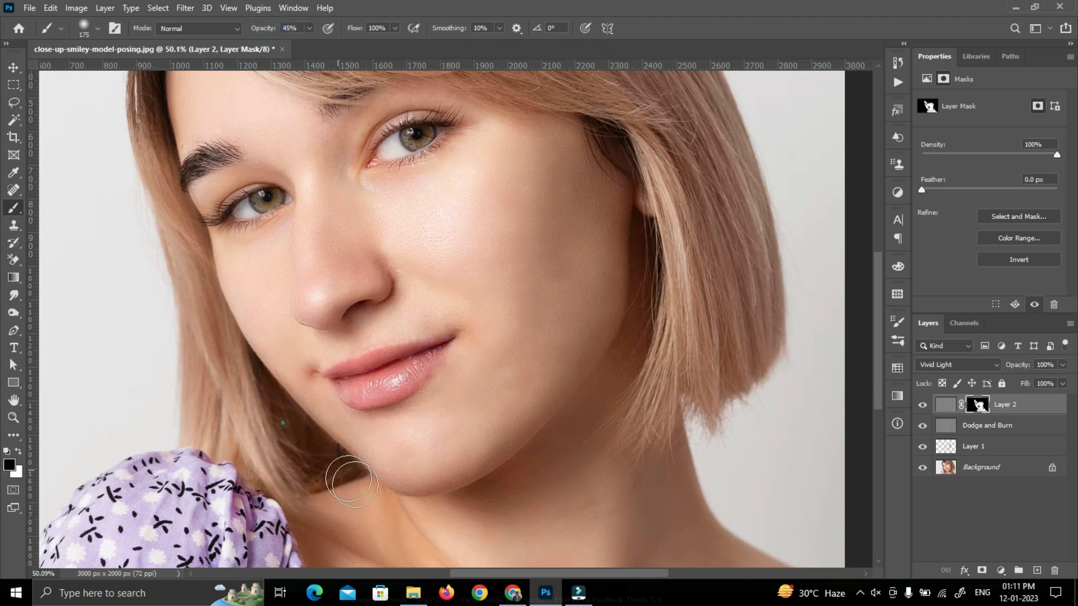
Switch back to white and paint on the mask over the cheek, above the lips and on the neck.
scroll(623, 242, "down", 2)
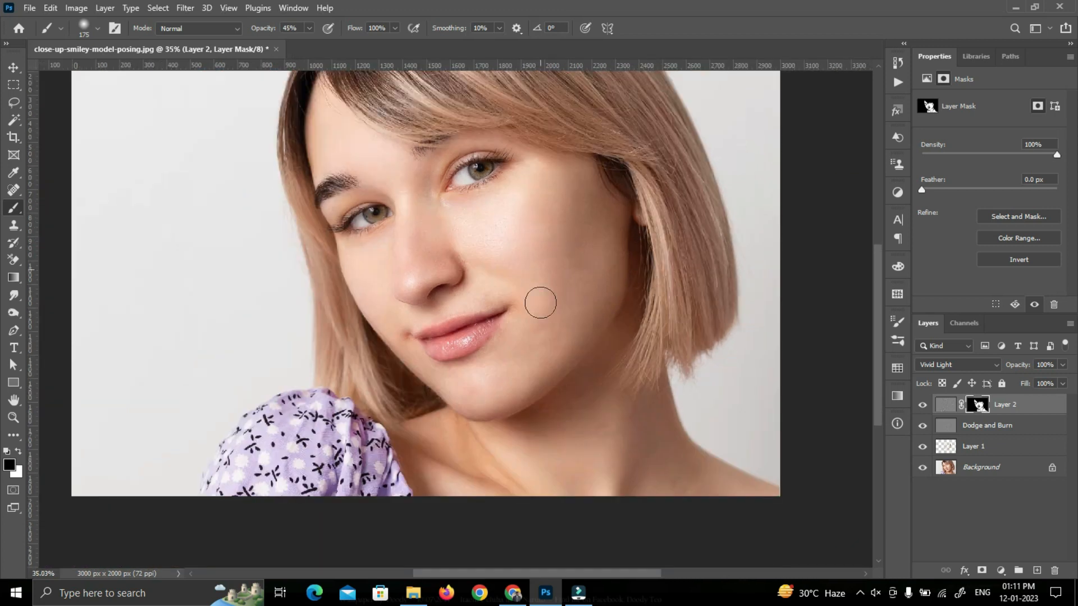
key("x")
left_click_drag(571, 265, 549, 341)
left_click_drag(483, 293, 589, 288)
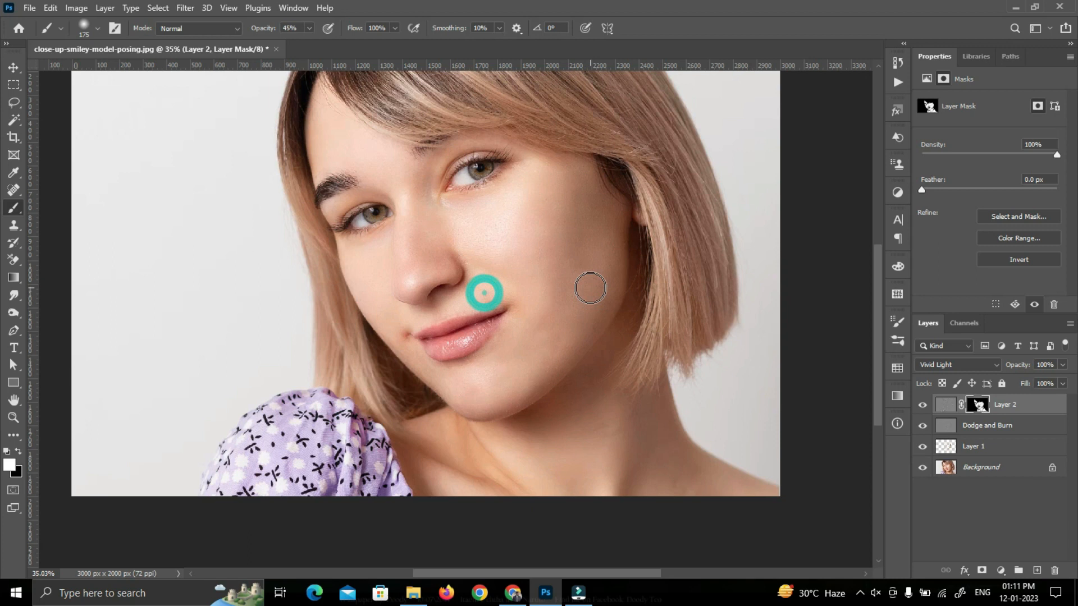
scroll(587, 306, "down", 4)
scroll(502, 341, "up", 3)
scroll(503, 340, "up", 2)
left_click(524, 325)
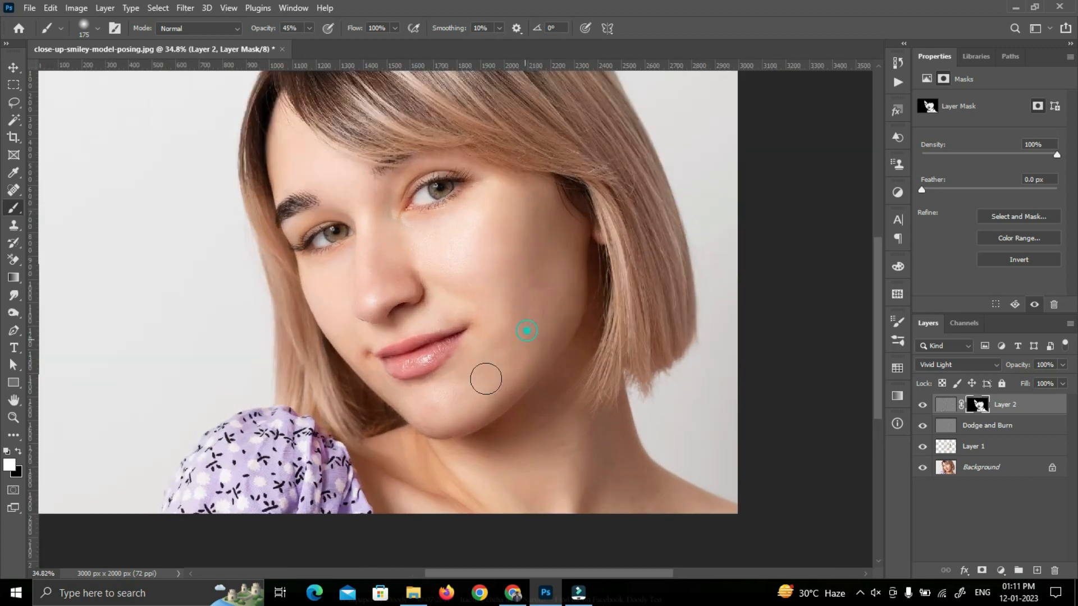
left_click(415, 454)
left_click(524, 437)
left_click(576, 219)
Switch to the Move tool and deselect all layers.
scroll(518, 254, "down", 3)
scroll(519, 254, "up", 3)
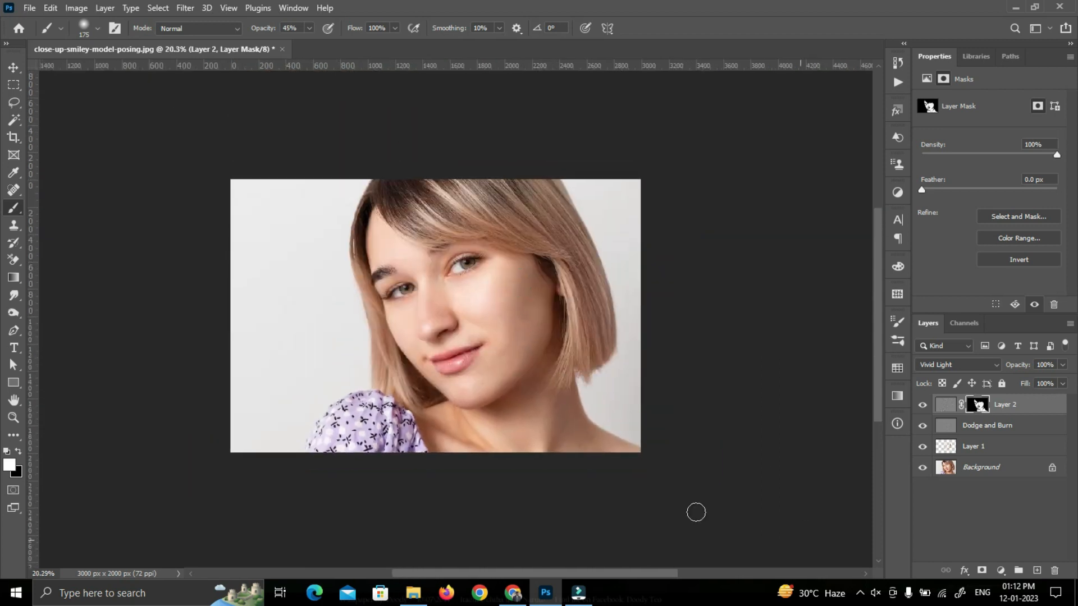
left_click(11, 68)
left_click(517, 132)
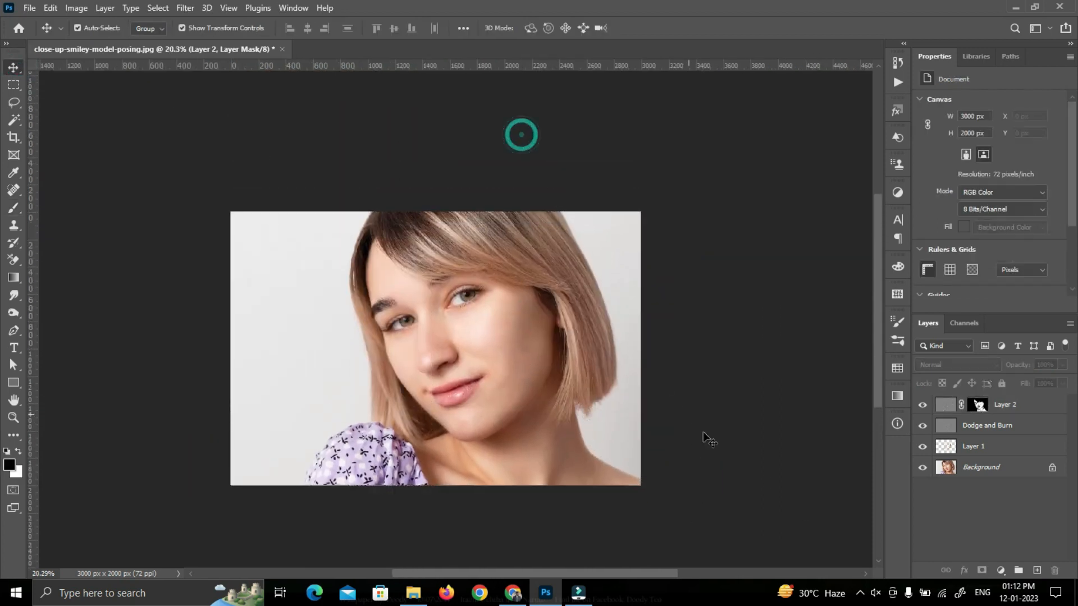
scroll(696, 441, "down", 1)
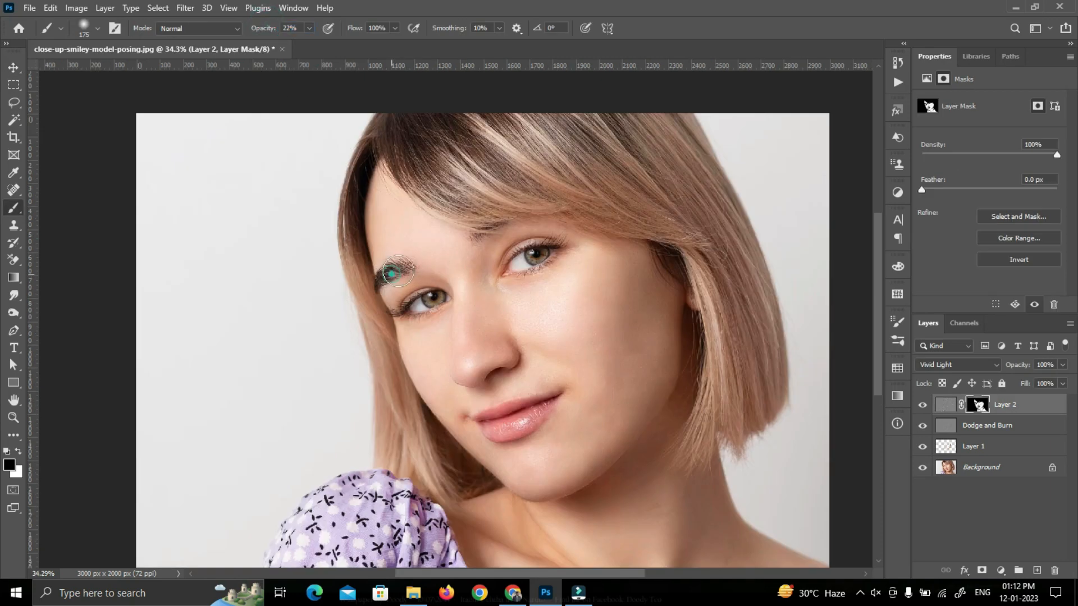
Paint black at 22% brush opacity on the Layer 2 mask over both eyebrows and along the lower cheek and jaw.
left_click_drag(395, 271, 390, 273)
mouse_move(494, 228)
left_mouse_down()
mouse_move(486, 233)
mouse_move(521, 221)
left_mouse_up()
left_click_drag(609, 423, 645, 421)
left_click_drag(646, 421, 585, 458)
scroll(607, 441, "down", 4)
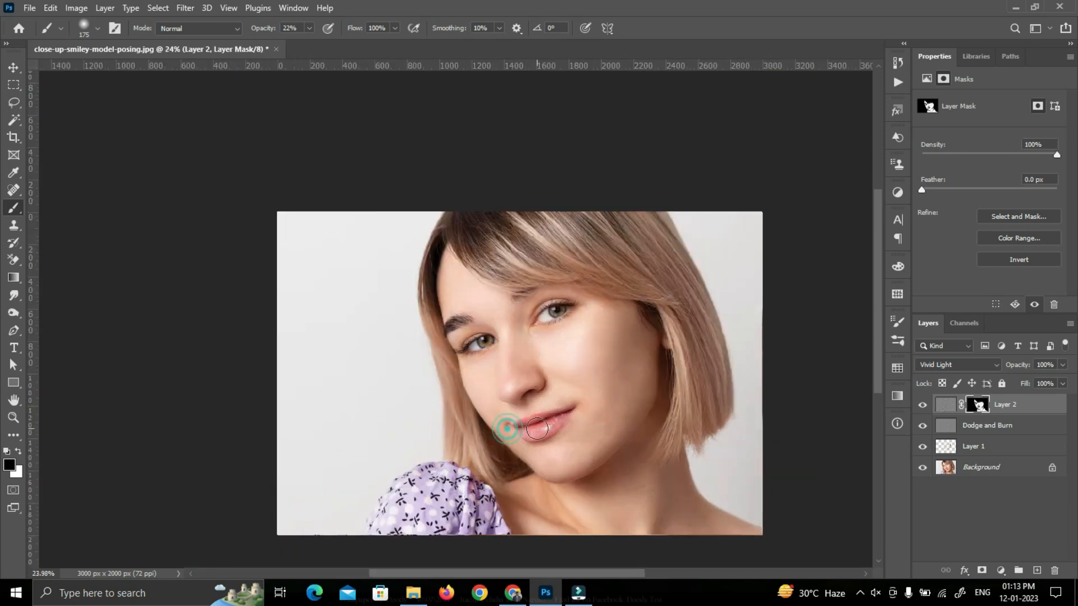
Compare the portrait before and after retouching by repeatedly showing only the Background layer and restoring all layers.
scroll(587, 371, "down", 2)
left_click_drag(639, 344, 540, 327)
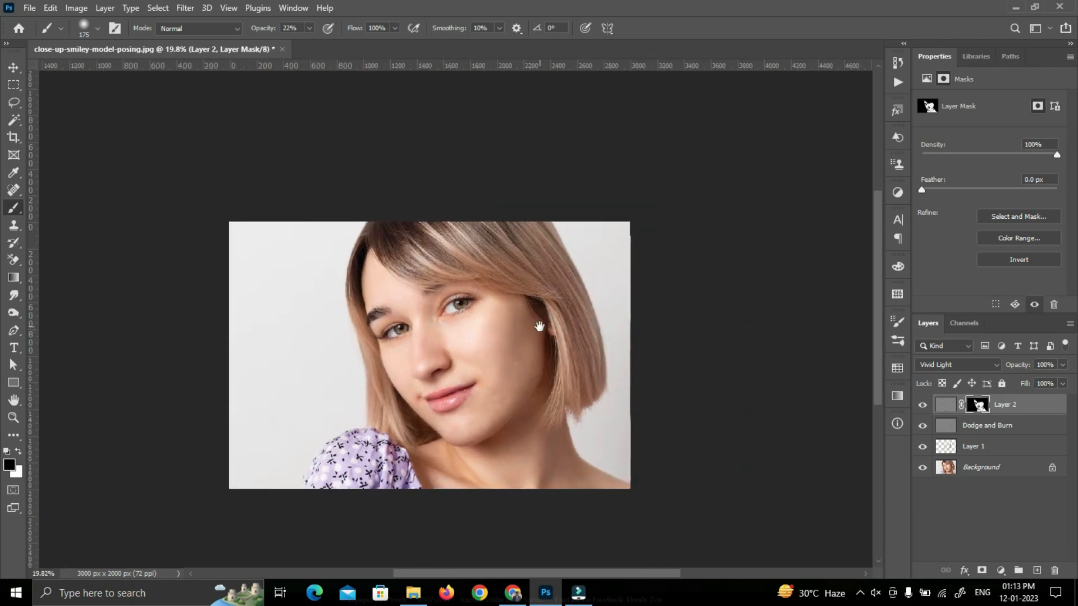
scroll(588, 317, "down", 3)
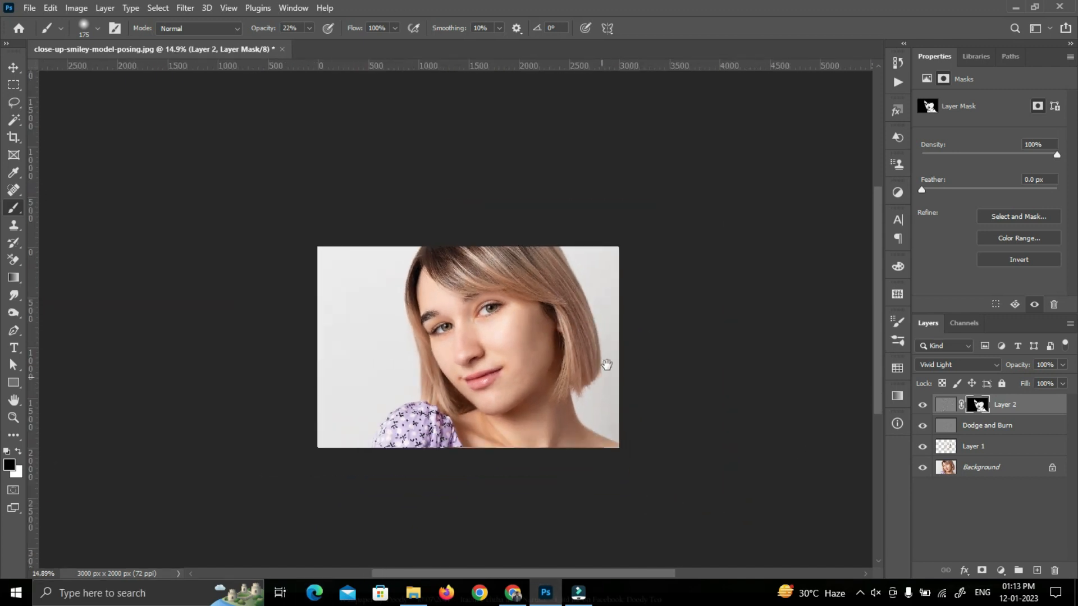
left_click_drag(588, 404, 602, 377)
left_click(924, 469, "alt")
left_click(923, 469, "alt")
left_click(924, 468, "alt")
left_click(923, 468, "alt")
left_click(924, 469, "alt")
left_click(923, 468, "alt")
left_click(923, 469, "alt")
left_click(923, 468, "alt")
left_click(923, 468, "alt")
left_click(924, 469, "alt")
Add a new layer above Layer 2 and stamp all visible layers into it.
scroll(742, 449, "up", 1)
scroll(723, 499, "up", 1)
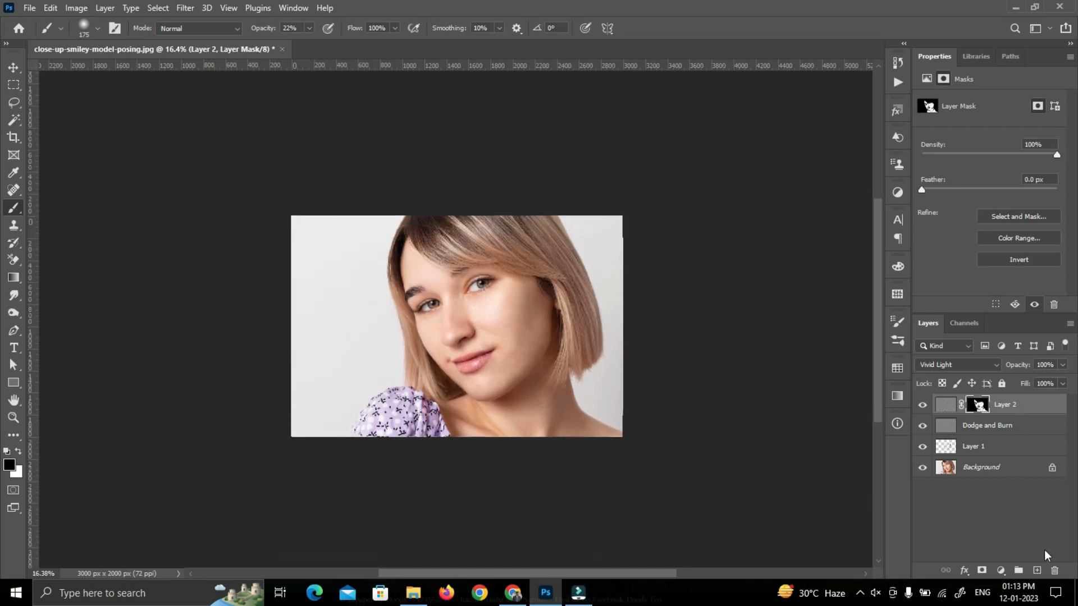
left_click(1037, 571)
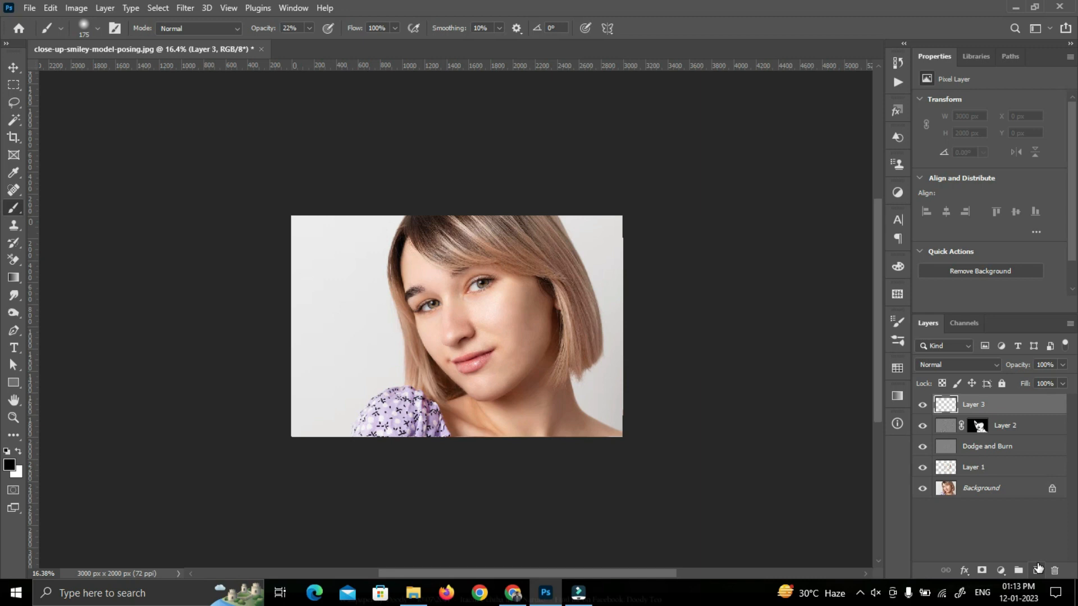
key("ctrl+shift+alt+e")
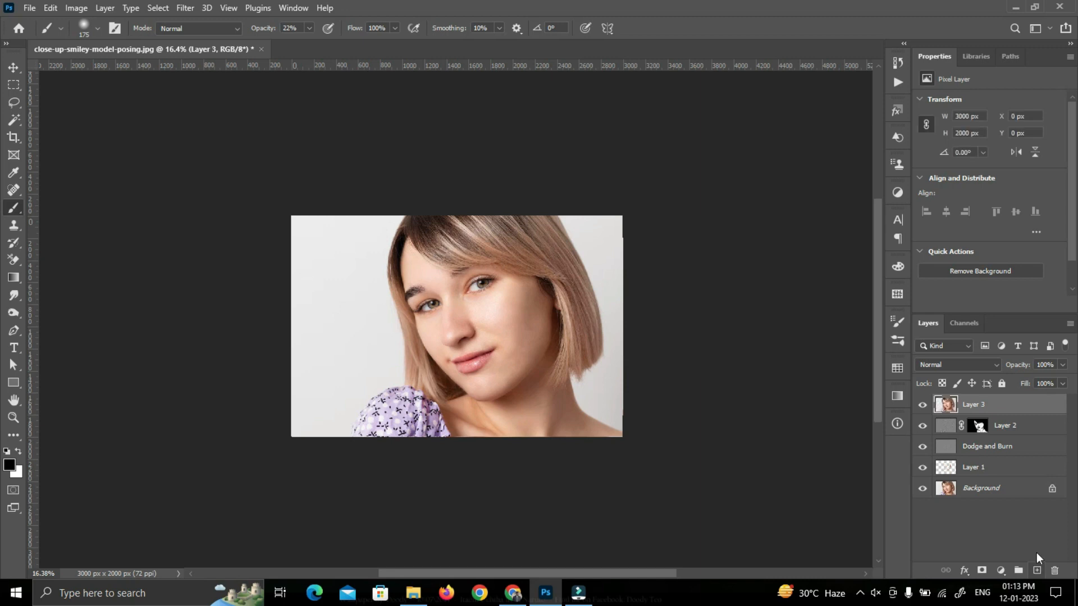
Set the stamped layer to Vivid Light at 10% opacity, switch to the Move tool and deselect all layers.
left_click(941, 369)
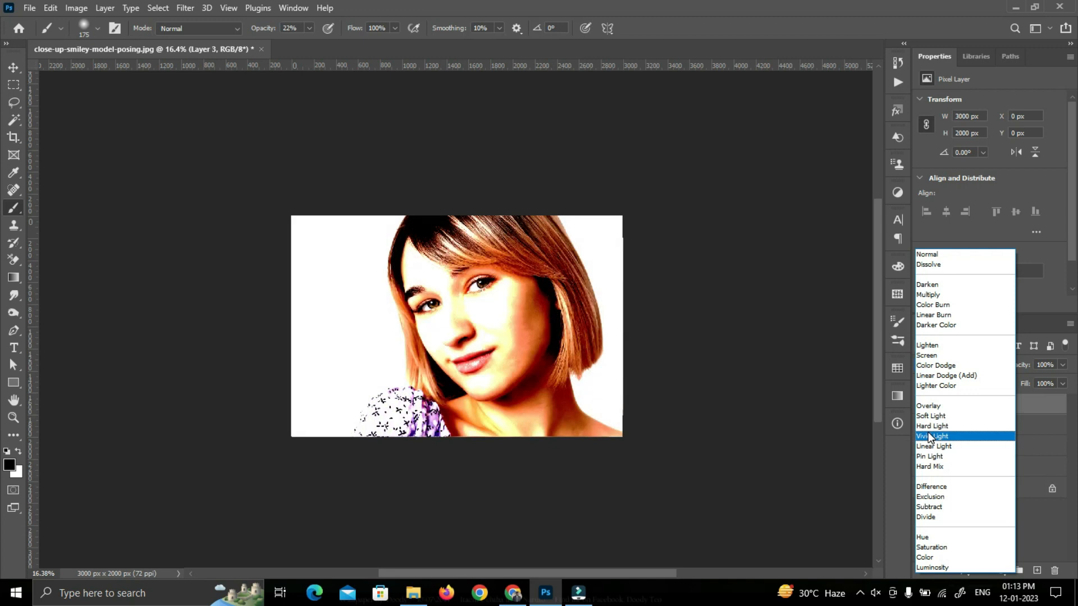
left_click(930, 437)
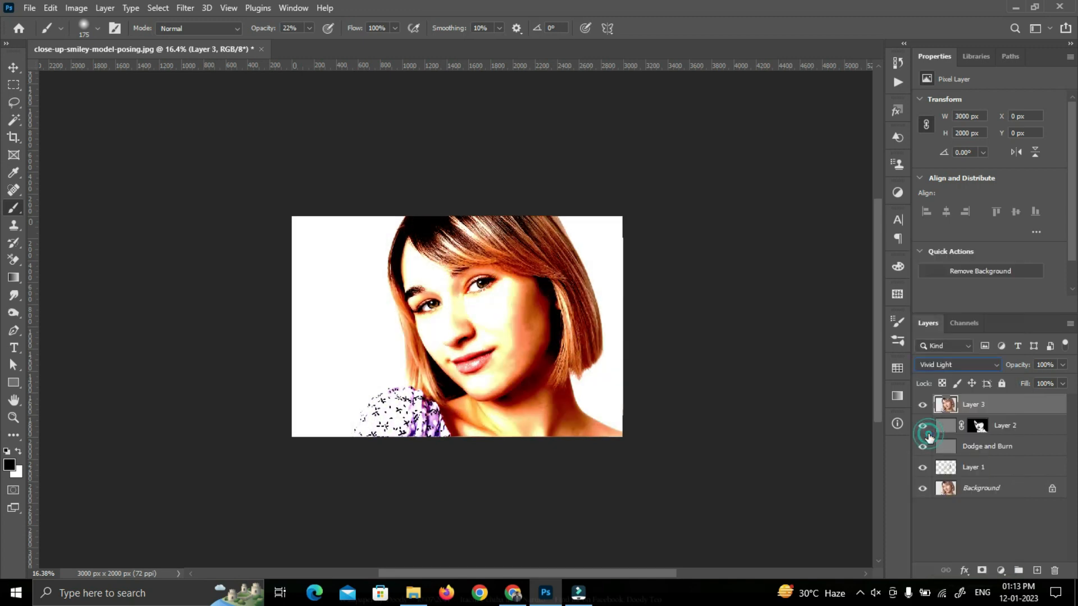
left_click_drag(1018, 366, 963, 369)
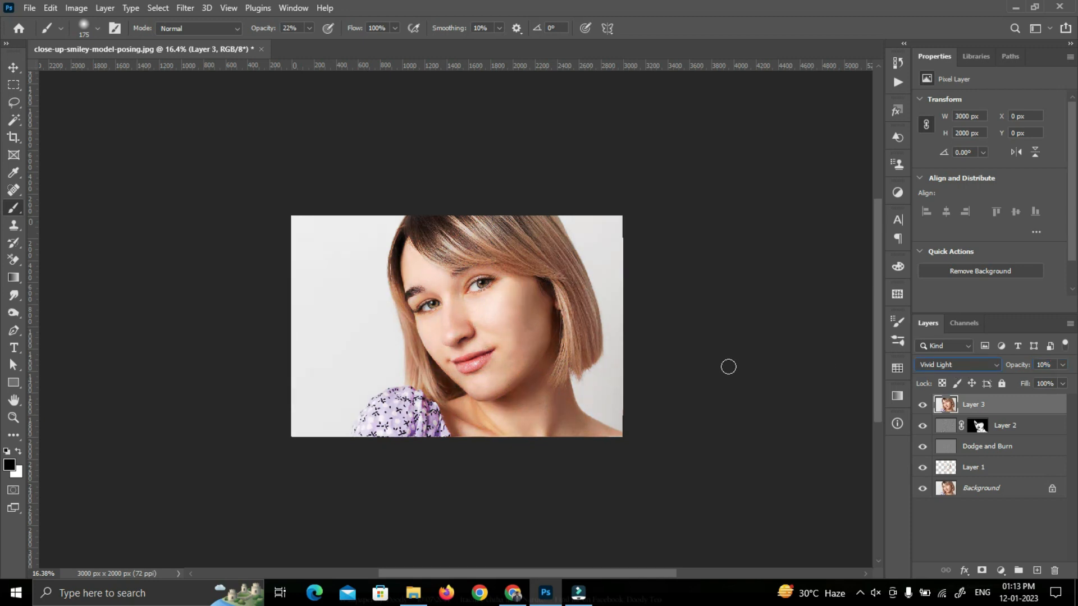
left_click(12, 70)
left_click(496, 130)
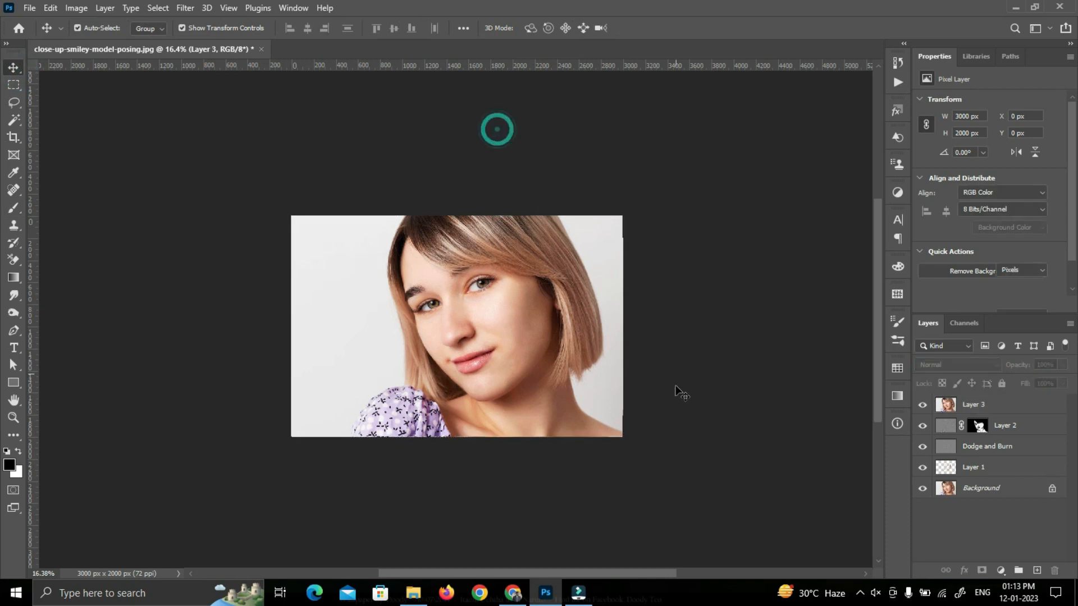
Examine the face up close, toggling between the Background alone and all layers to compare the final retouch with the original.
scroll(492, 390, "up", 3)
left_click_drag(492, 388, 546, 360)
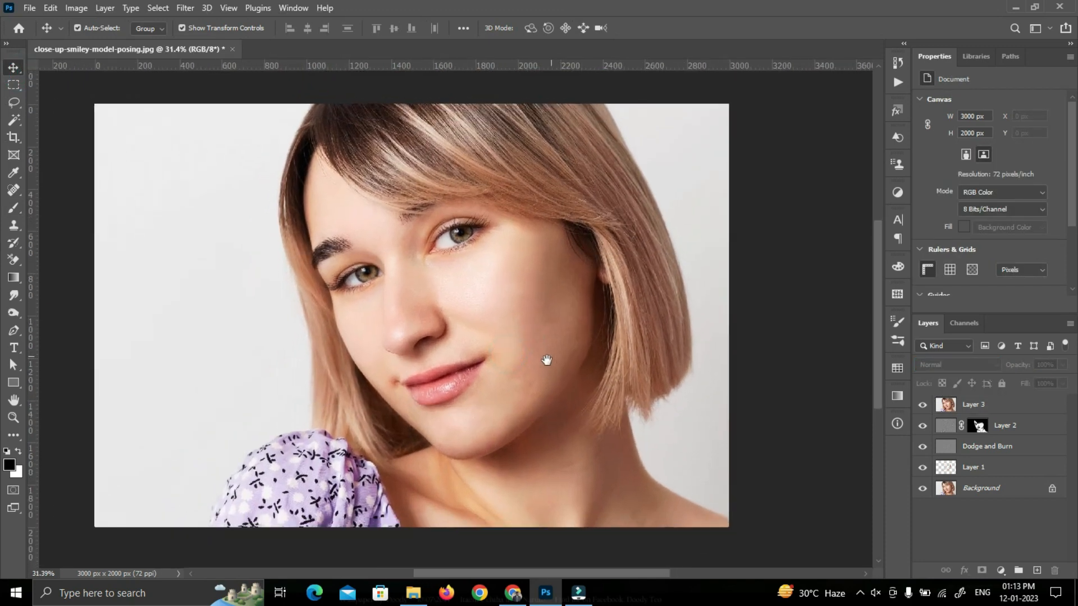
left_click(923, 489, "alt")
left_click(923, 490, "alt")
left_click(923, 489, "alt")
left_click(924, 489, "alt")
left_click(924, 489, "alt")
left_click(924, 489, "alt")
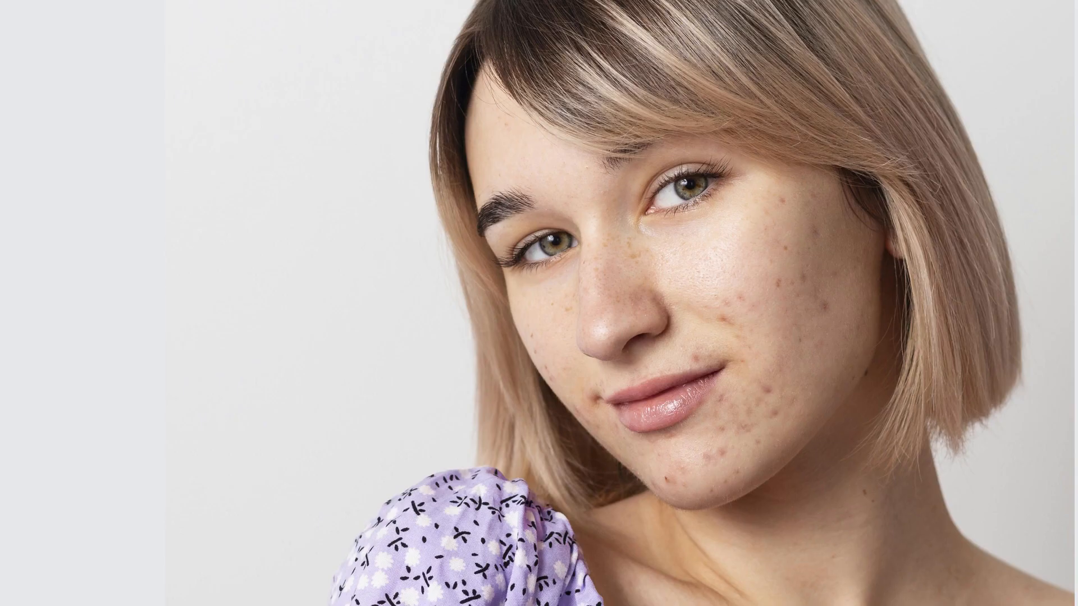